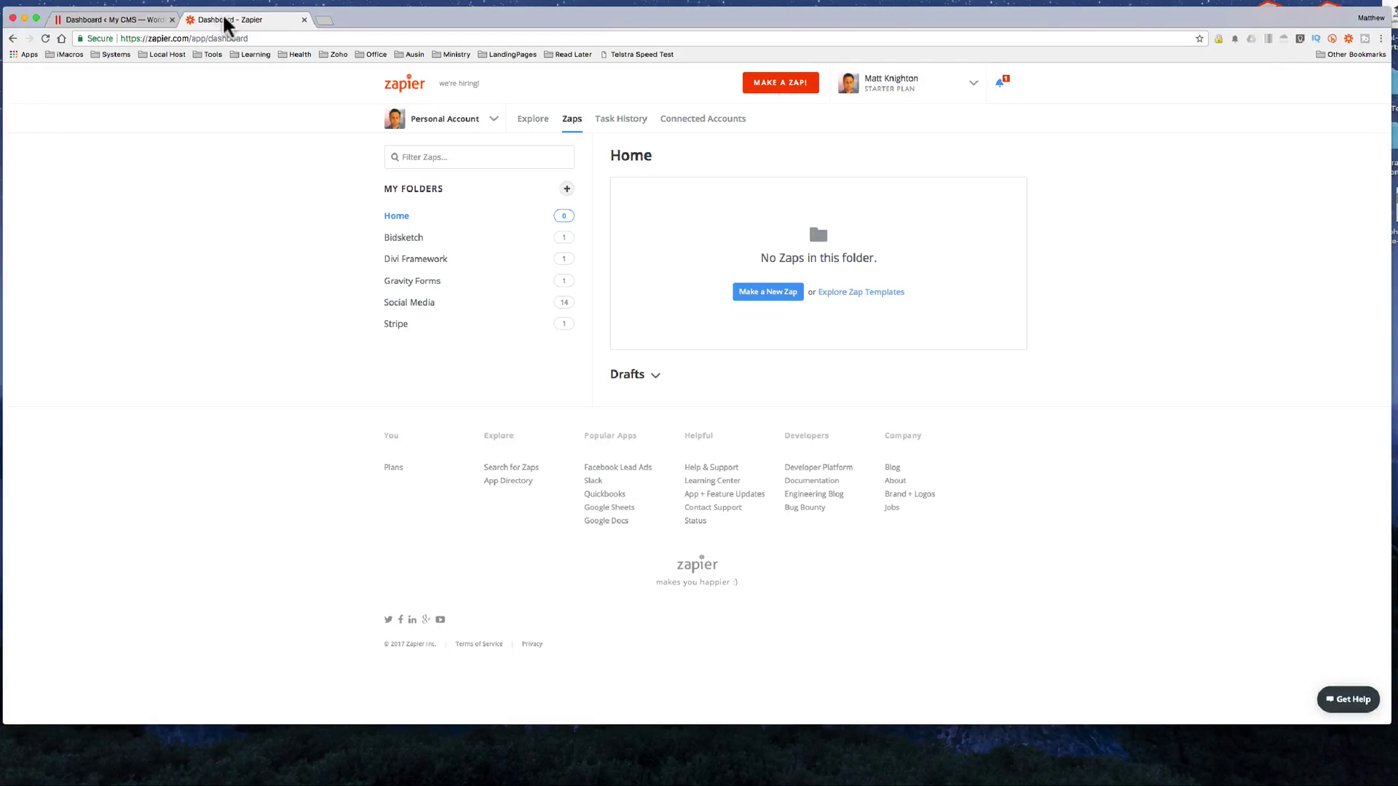
Step: In WordPress, start installing the Zapier Add-On 2.1 from the Gravity Forms Add-Ons page
click(114, 26)
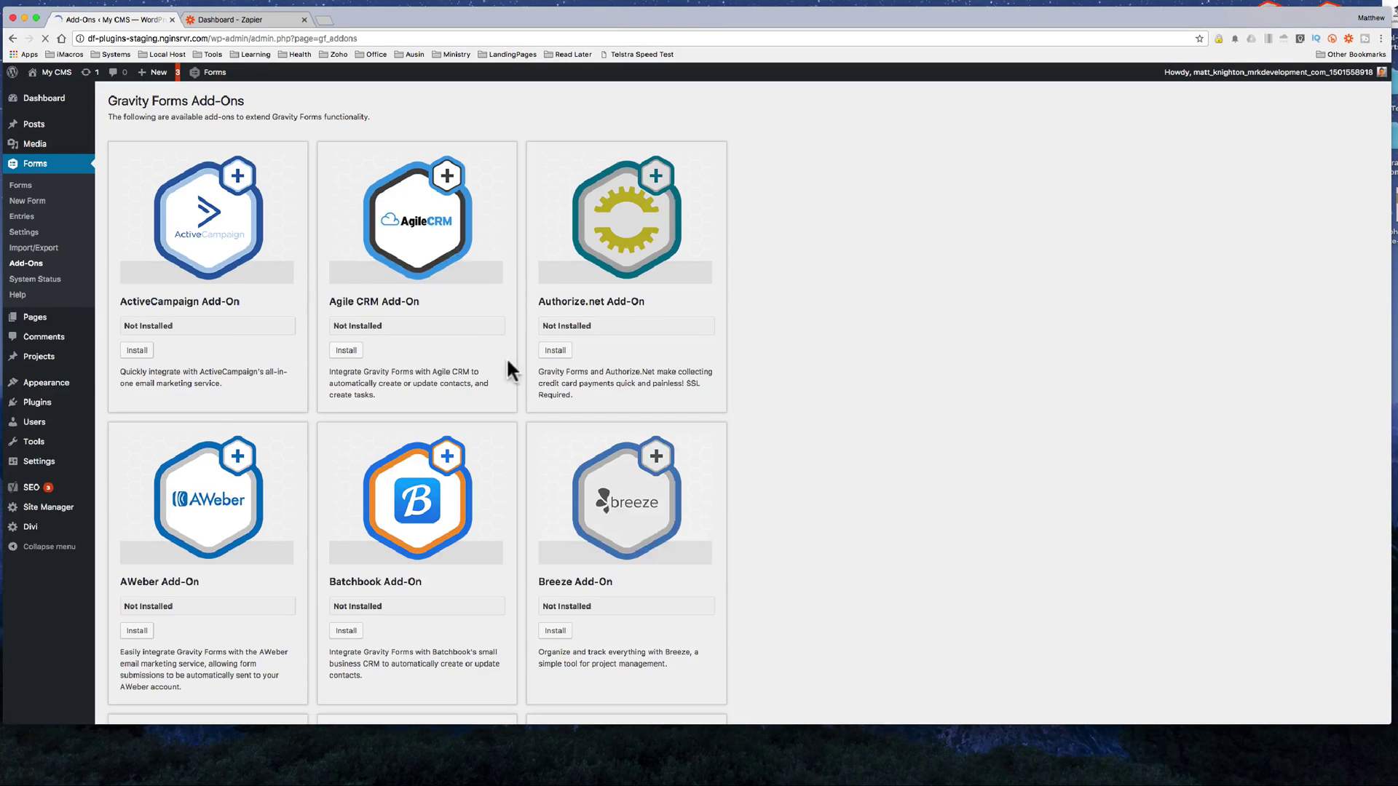
scroll(487, 277, down, 12)
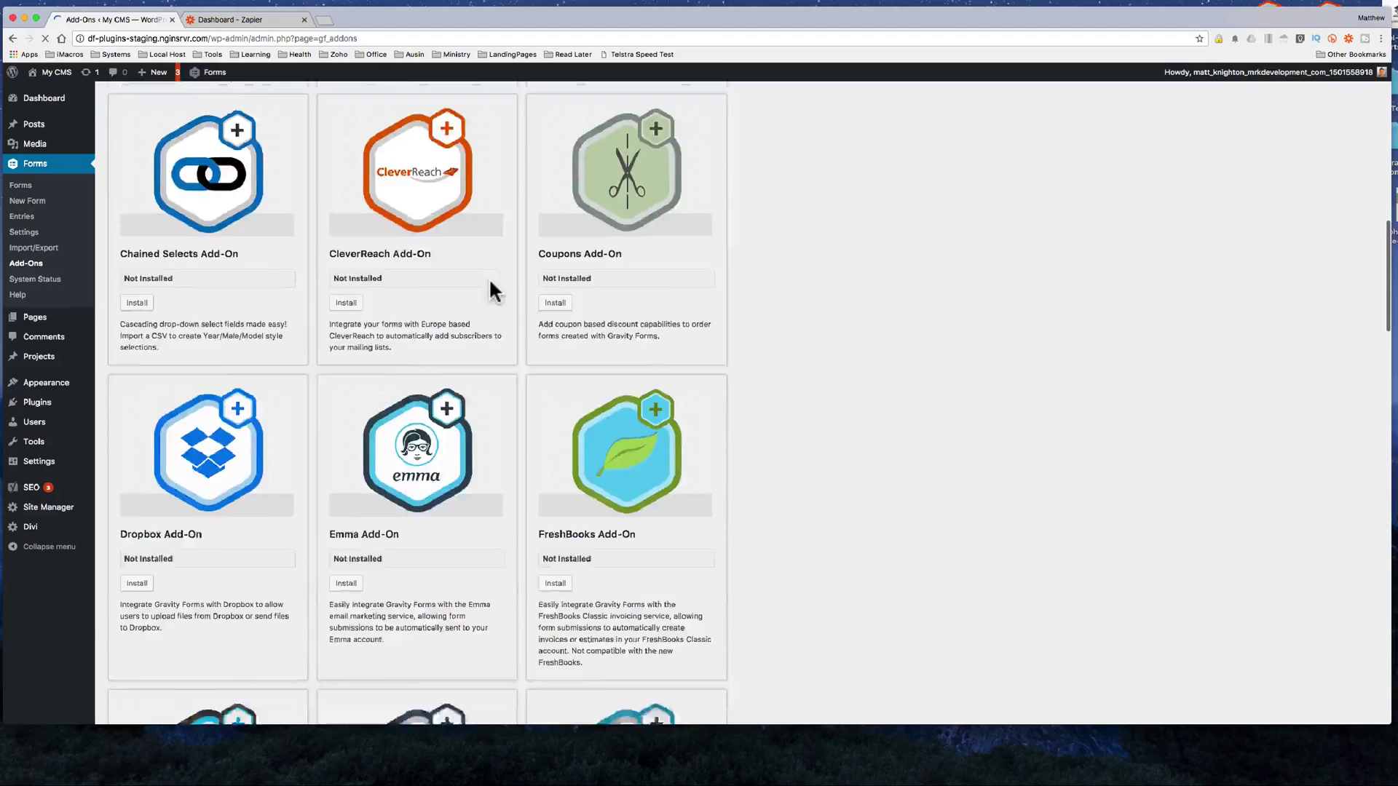
scroll(487, 278, down, 15)
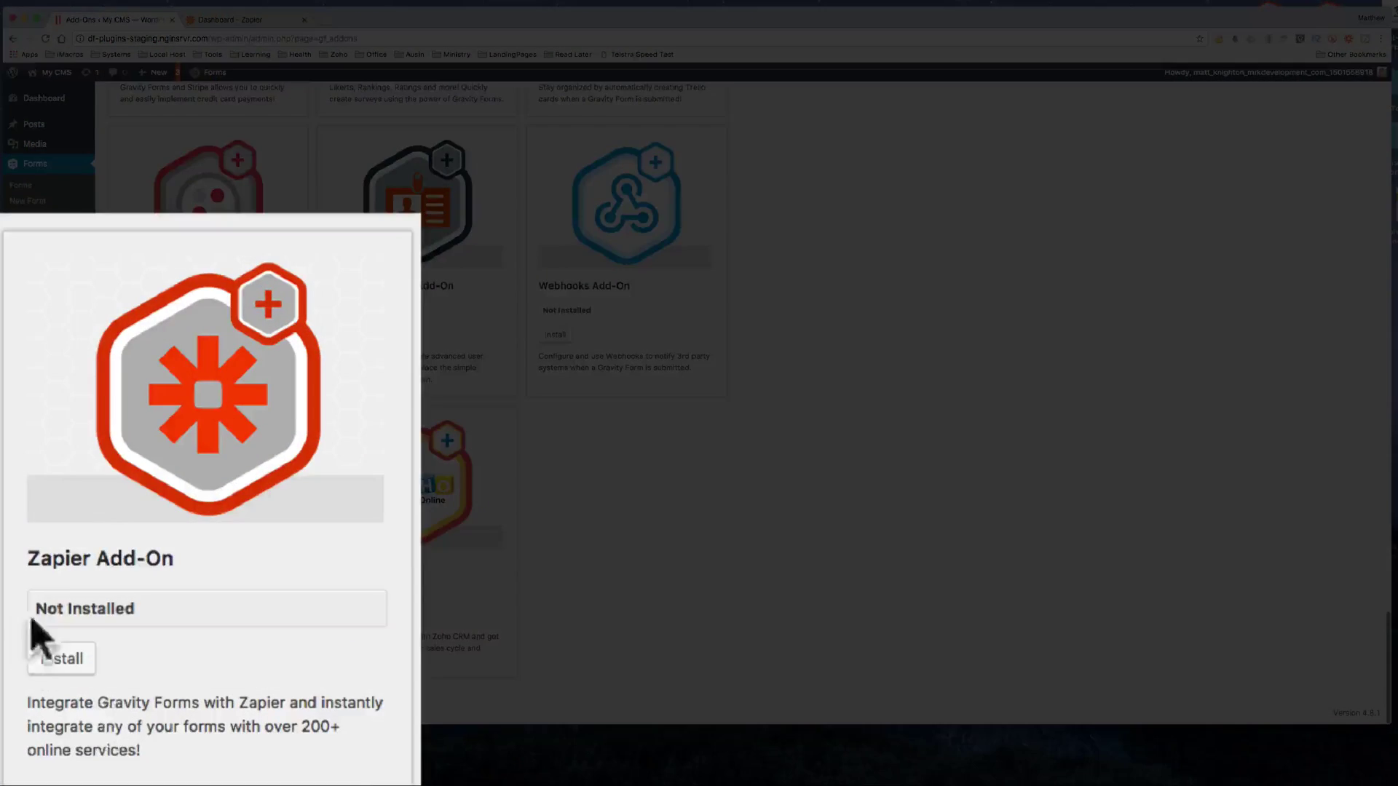
click(67, 661)
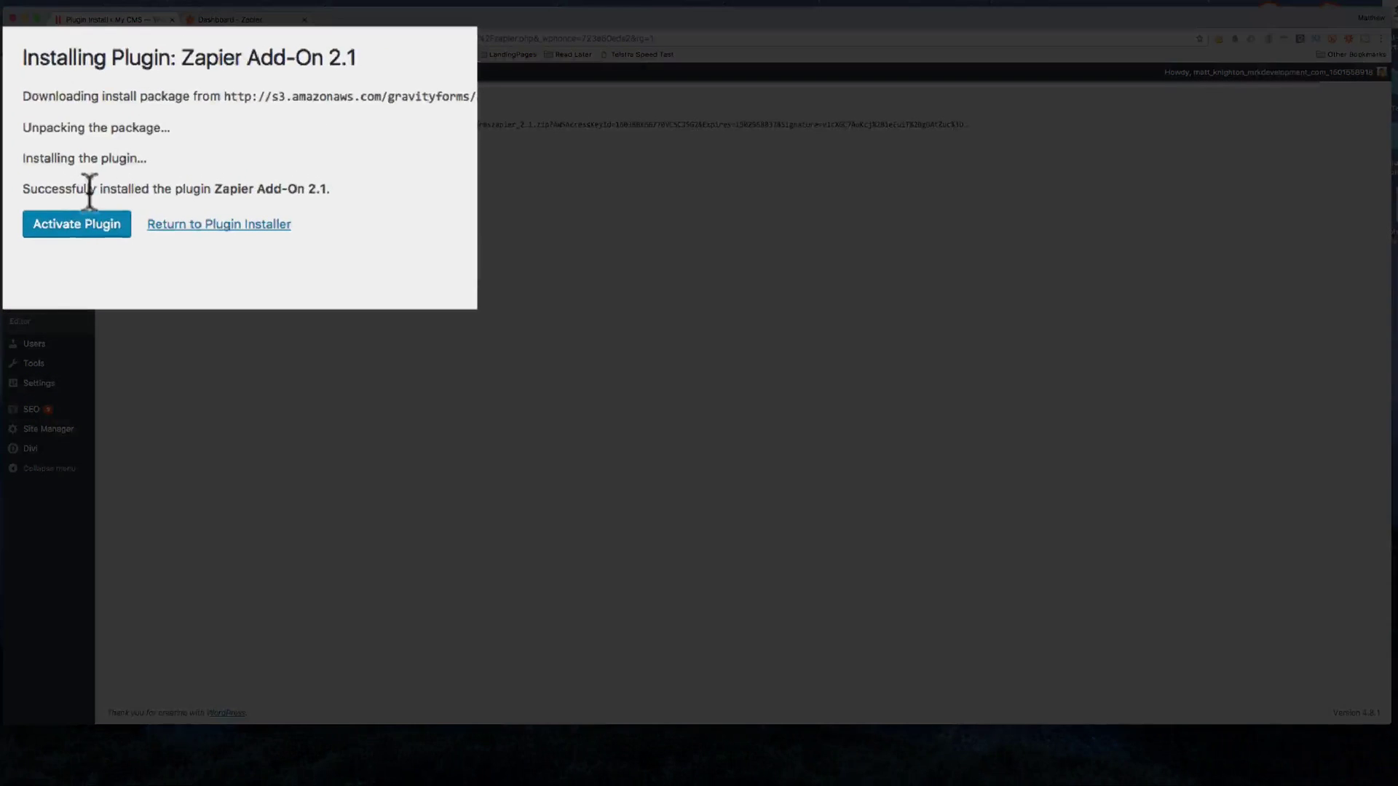
Step: Activate the Gravity Forms Zapier Add-on and return to the WordPress Plugins list
click(136, 204)
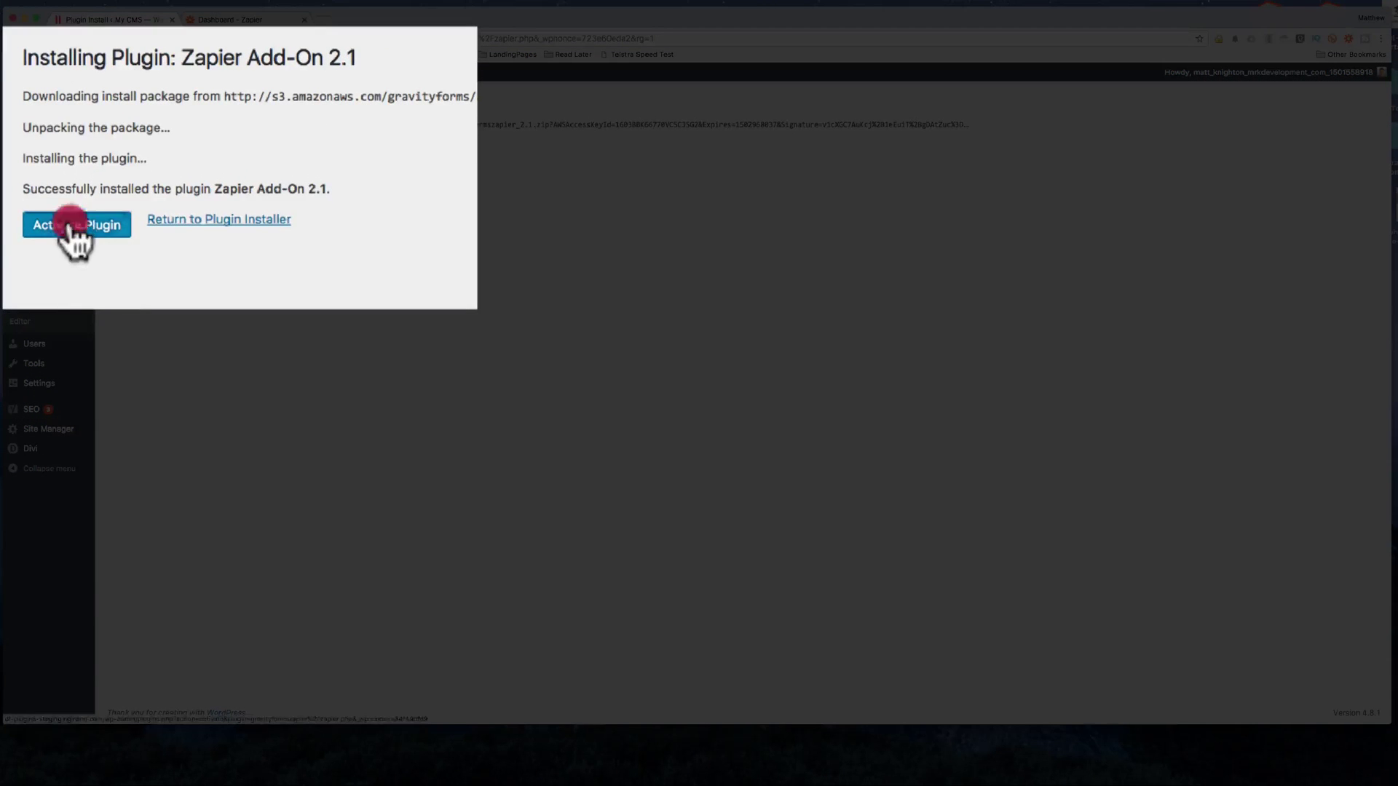
click(230, 17)
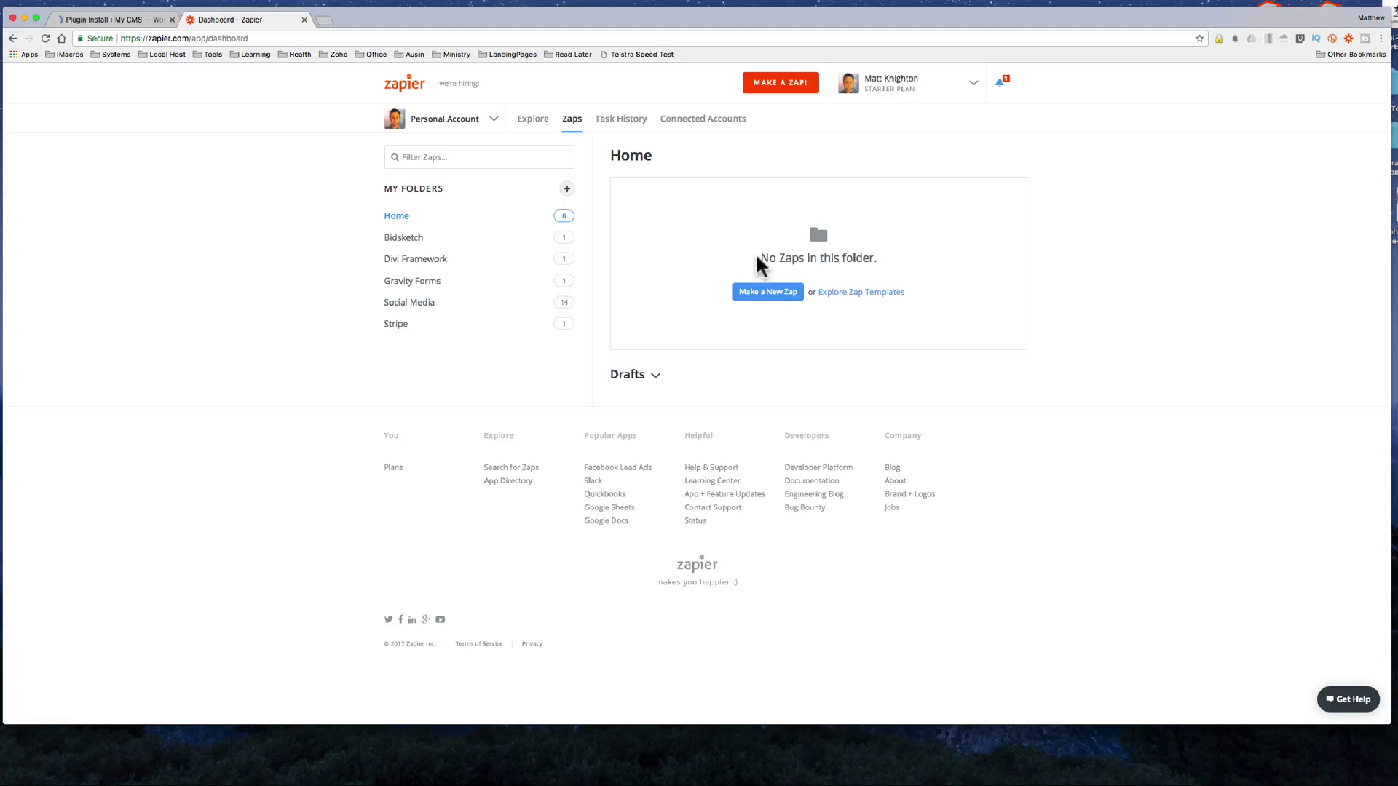
click(105, 19)
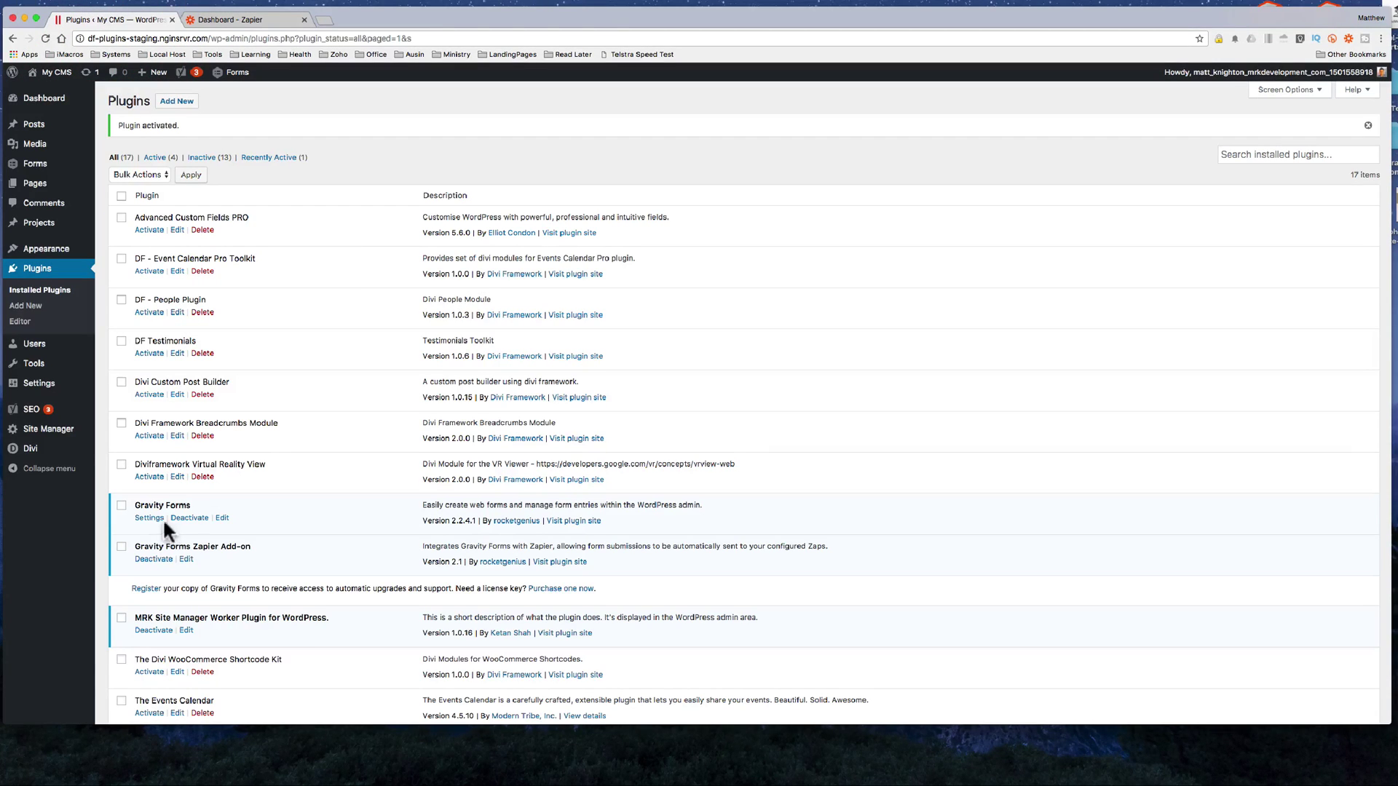
Step: From the Website Quote Form's Zapier settings, create a new feed with an empty Zap Name and Webhook URL
mouse_move(43, 163)
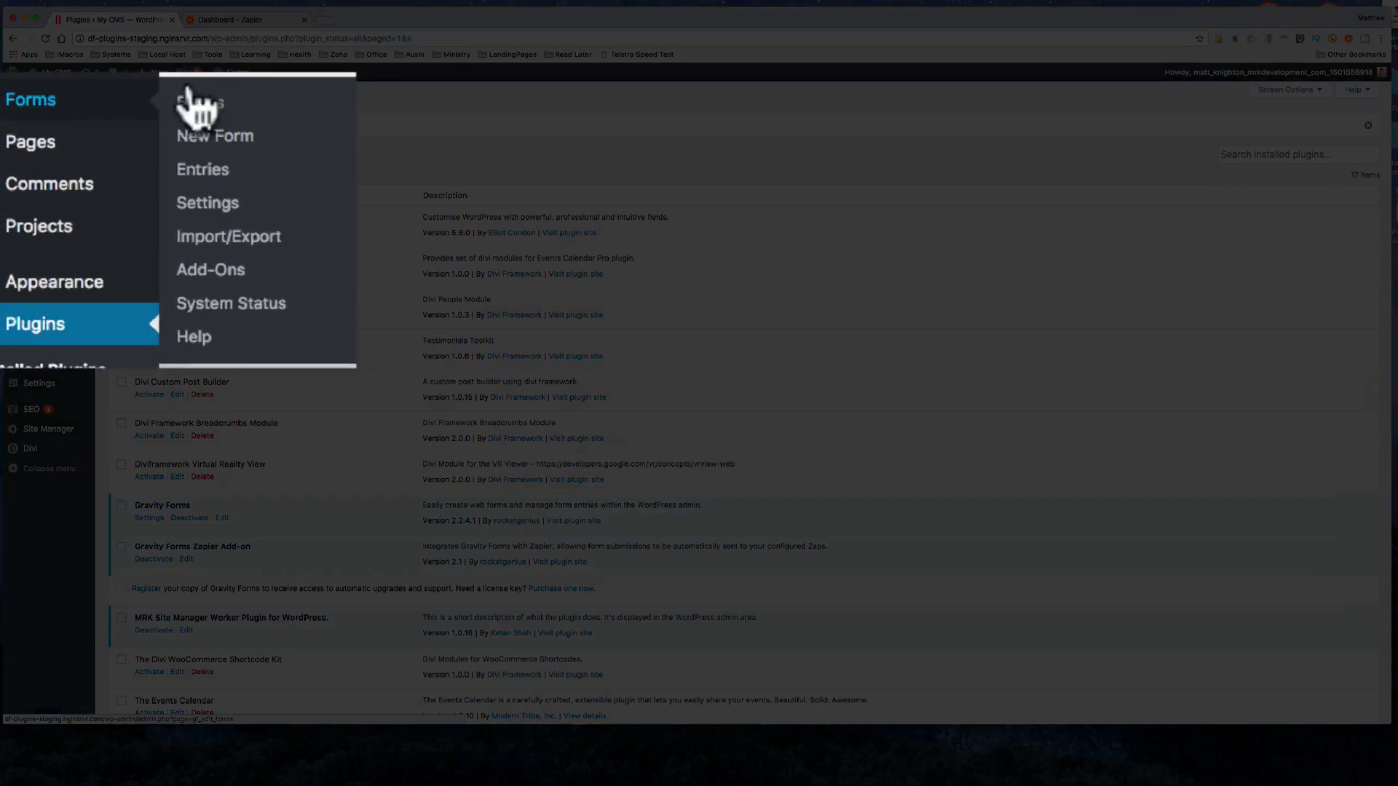
click(110, 220)
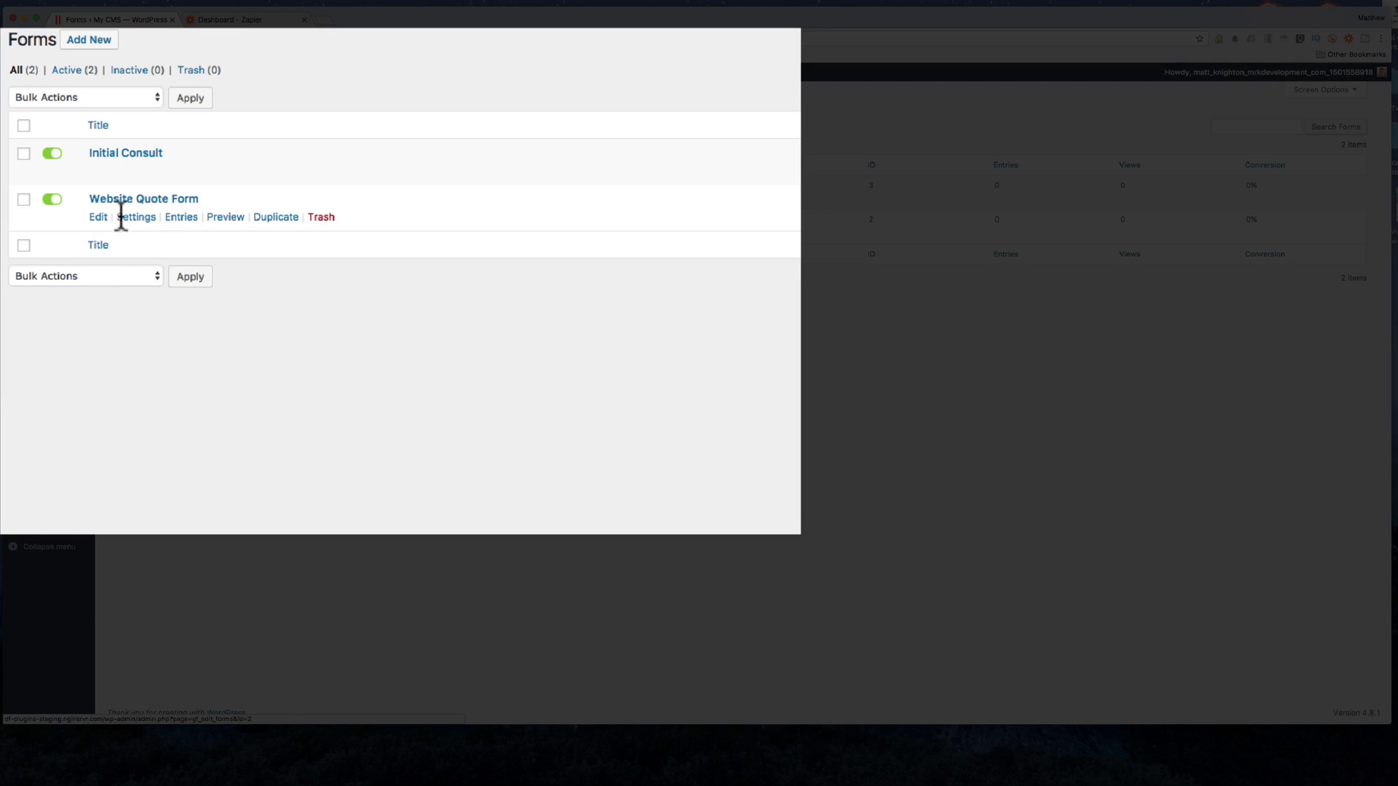
mouse_move(131, 220)
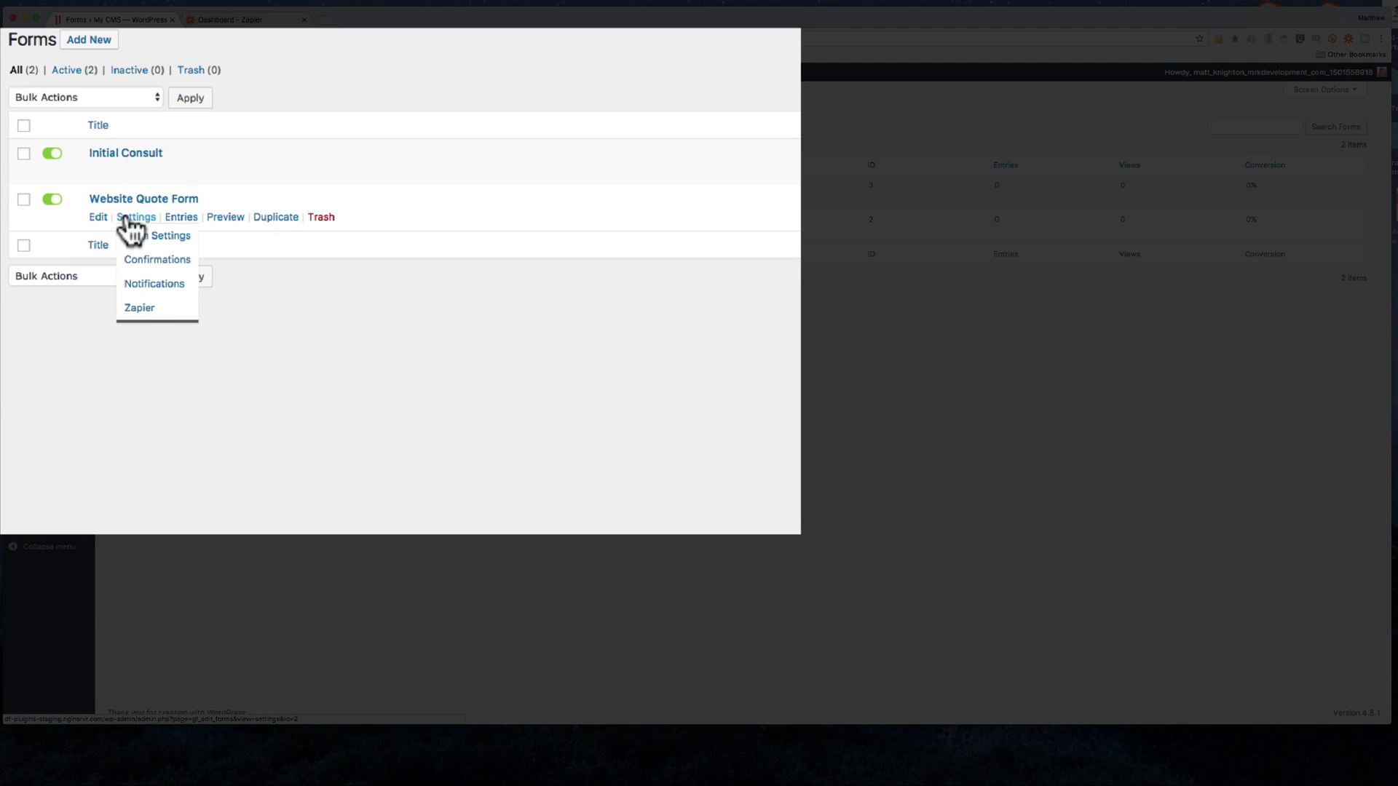
click(148, 308)
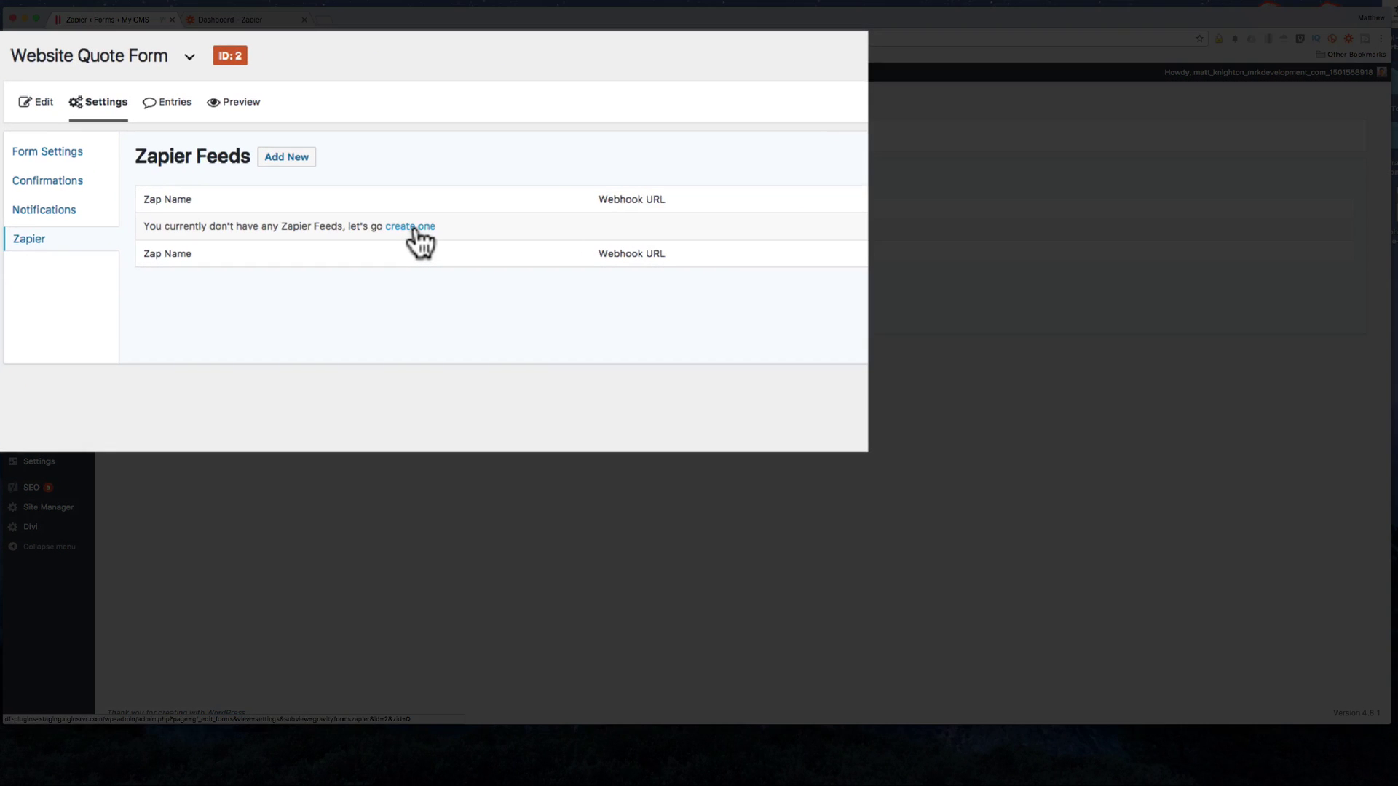
click(412, 227)
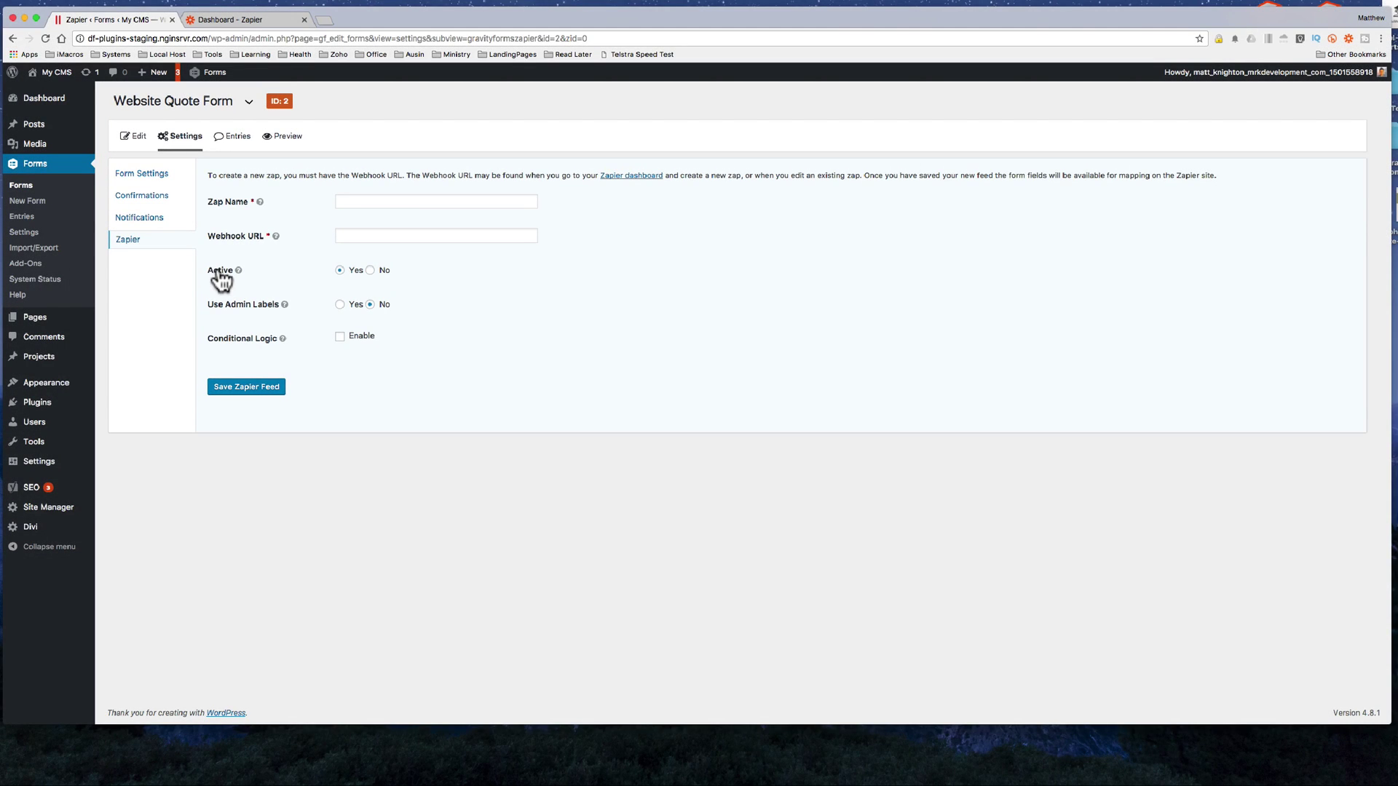
Step: Make a new Zap with Gravity Forms' New Form Submission as its trigger
click(246, 20)
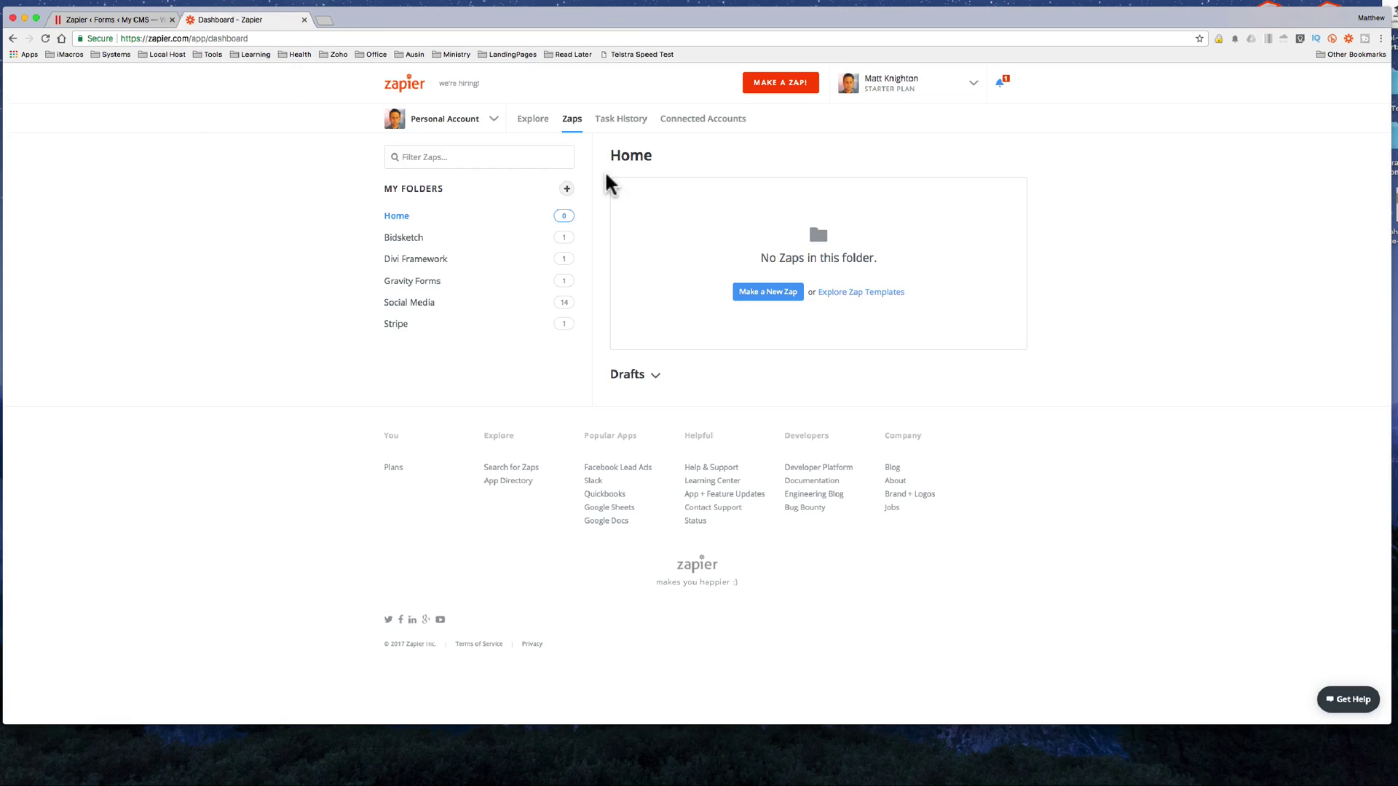
click(757, 293)
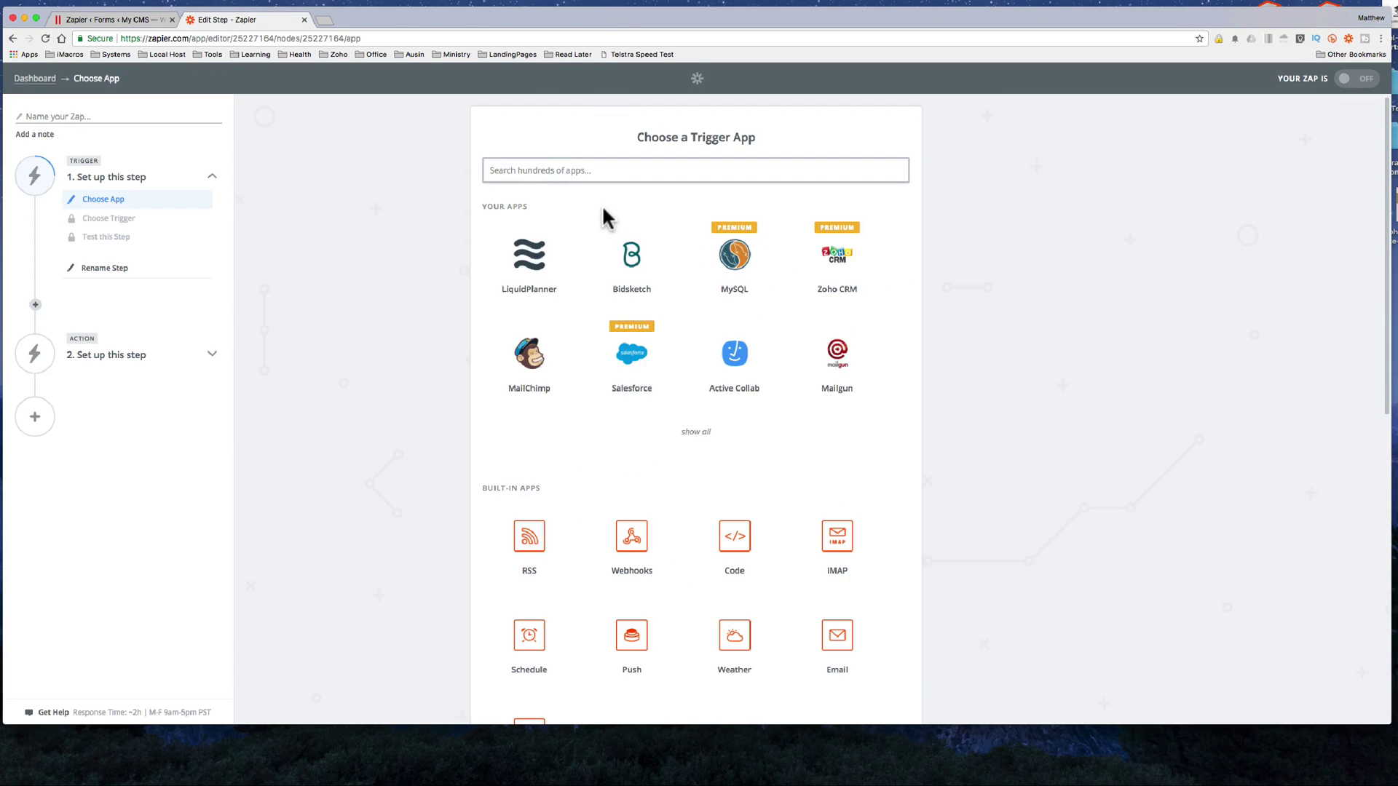
click(540, 171)
text(gra)
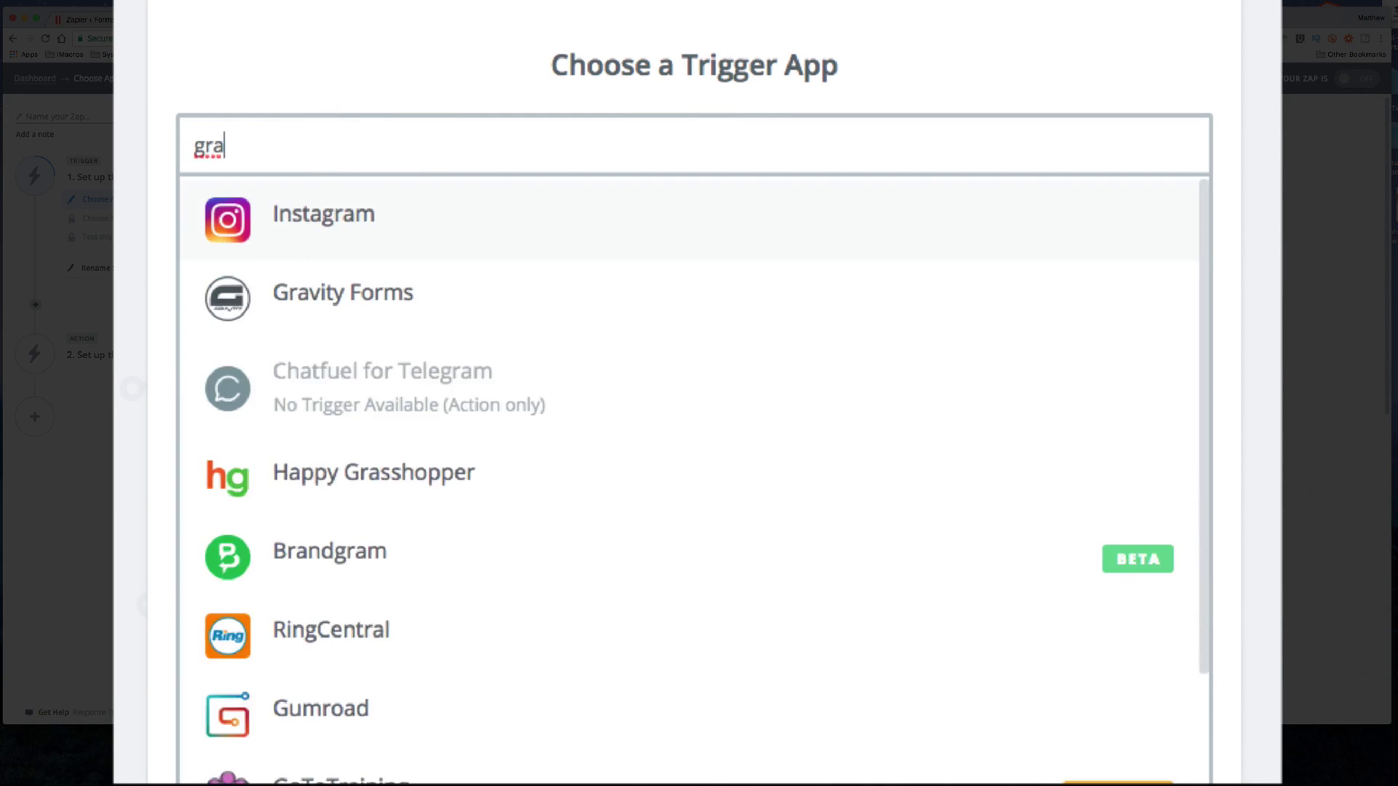
text(vity)
click(338, 217)
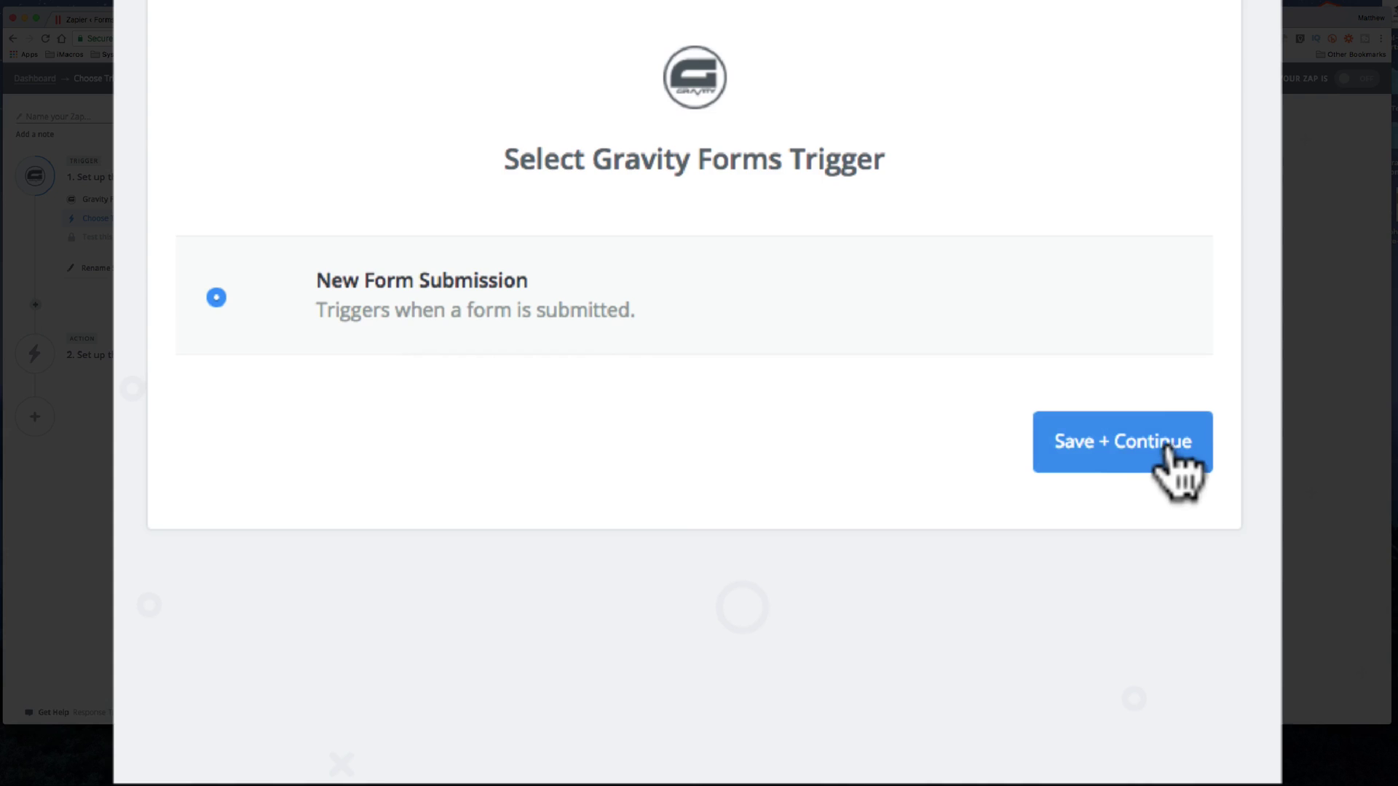
click(1159, 448)
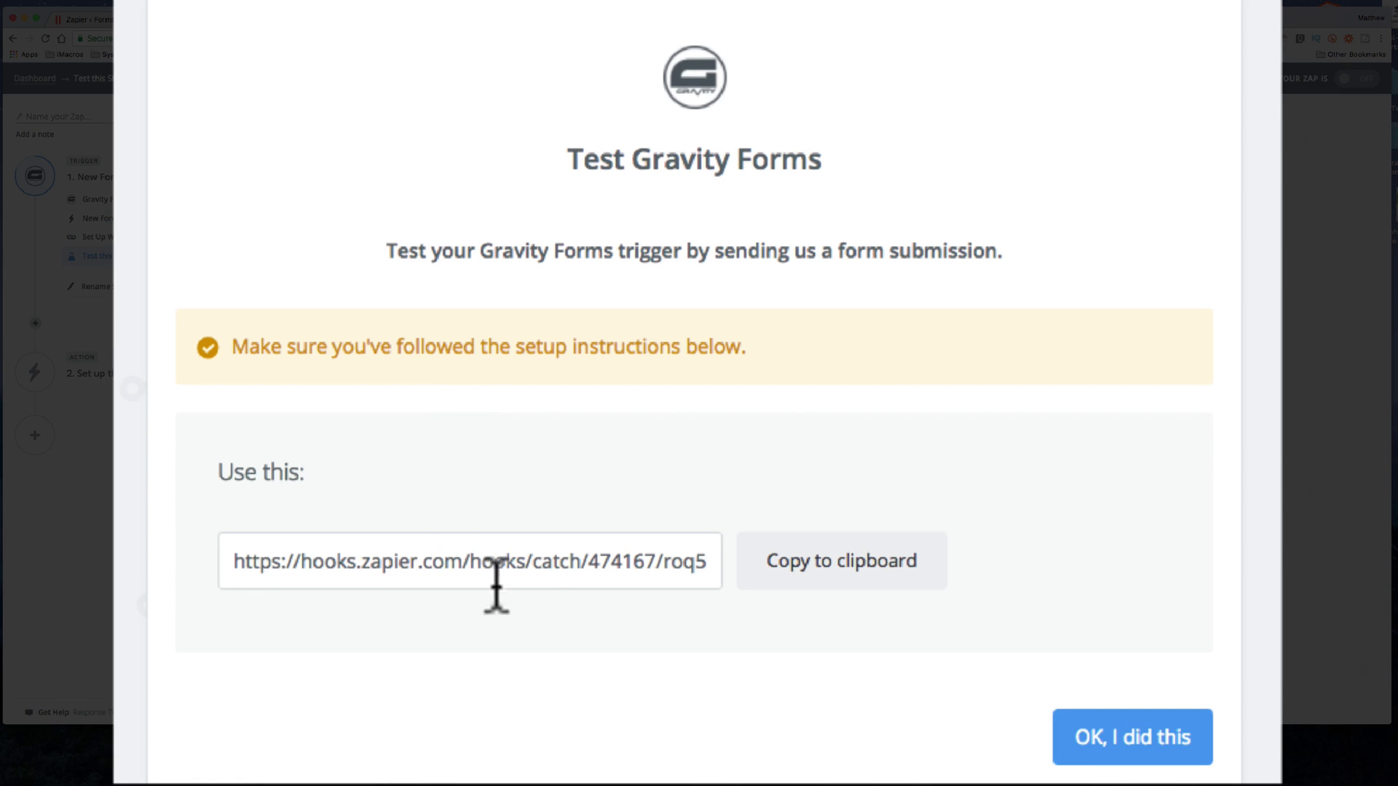
Step: Copy the Zap's webhook URL into the quote form feed's Webhook URL field
click(829, 583)
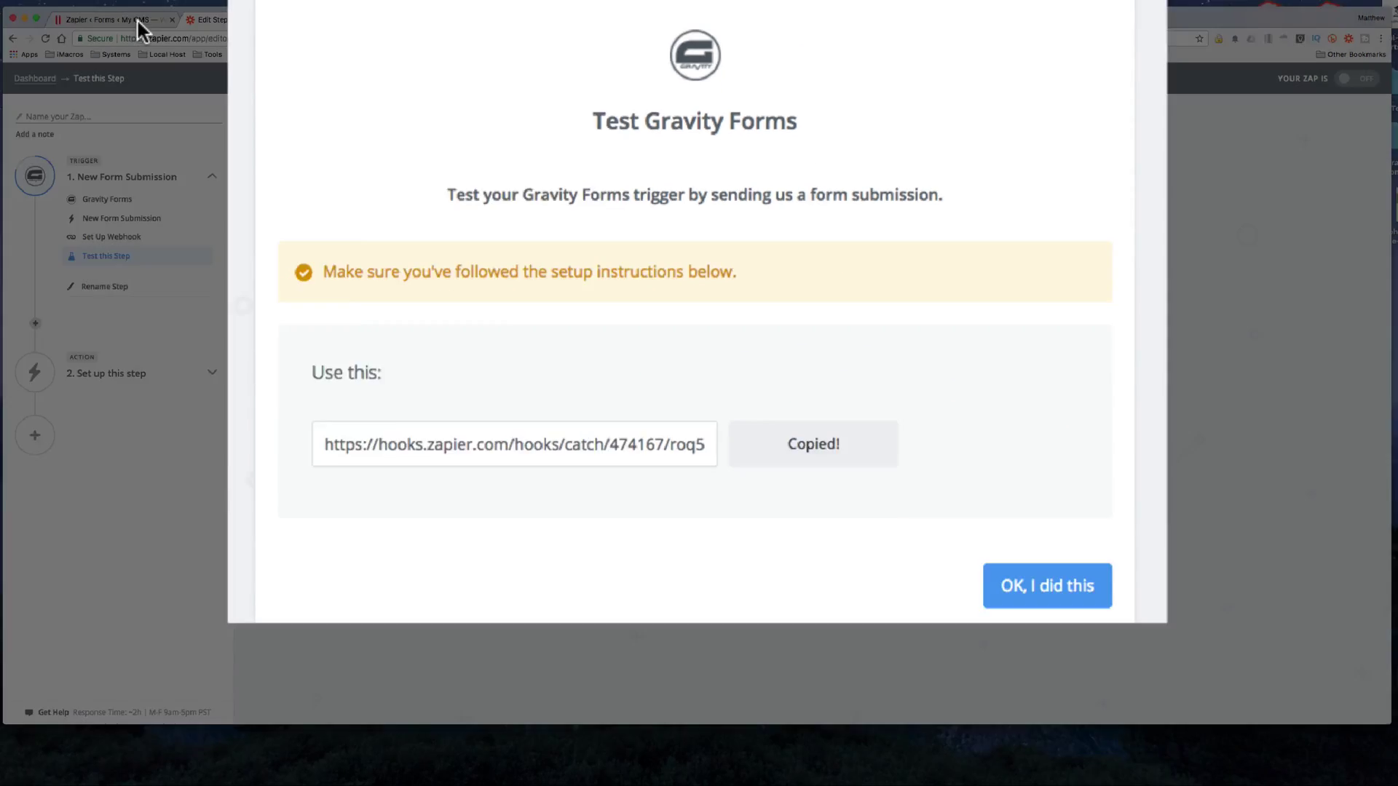
click(137, 19)
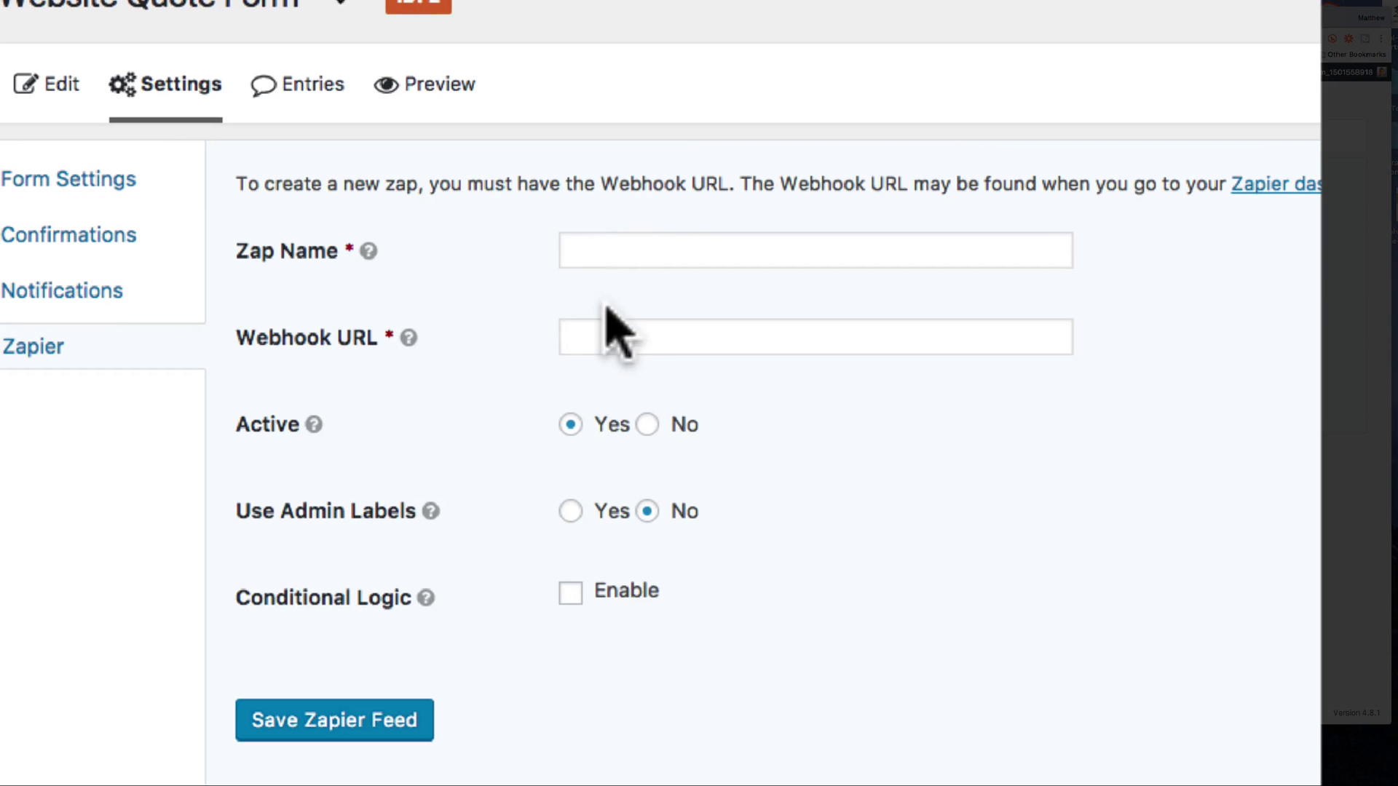
click(352, 231)
key(super+v)
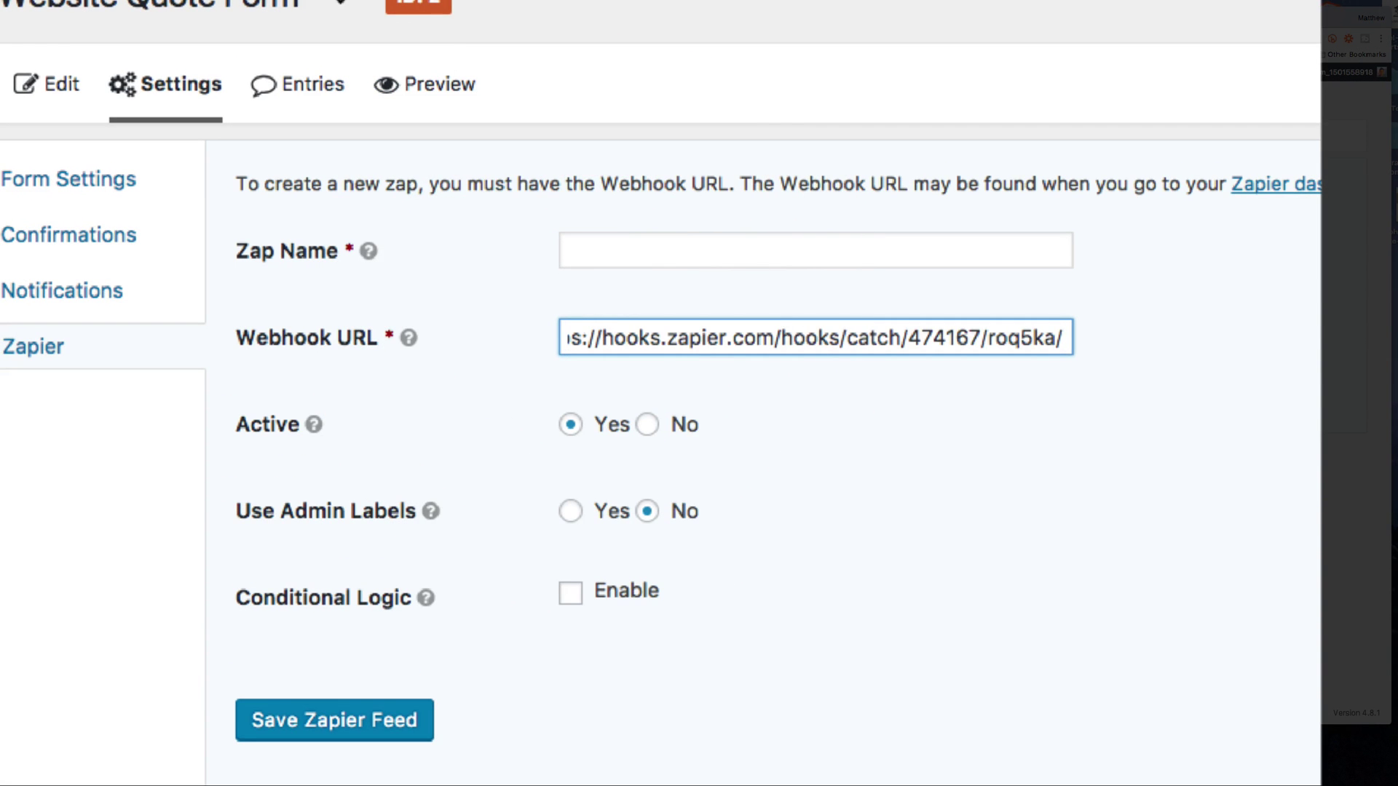
click(250, 19)
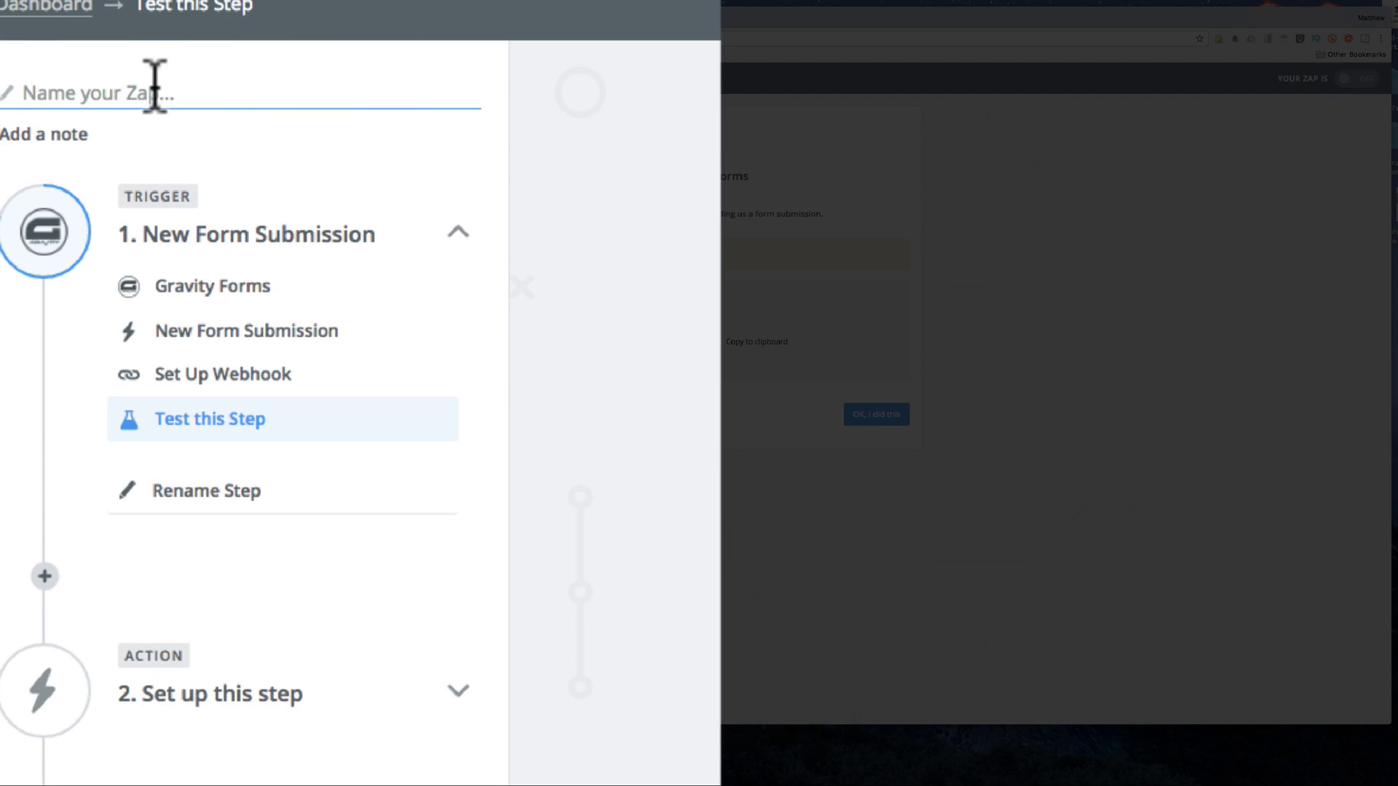
Step: Type 'GravityFormTut' as the Zap's name and select it for copying
text(Gra)
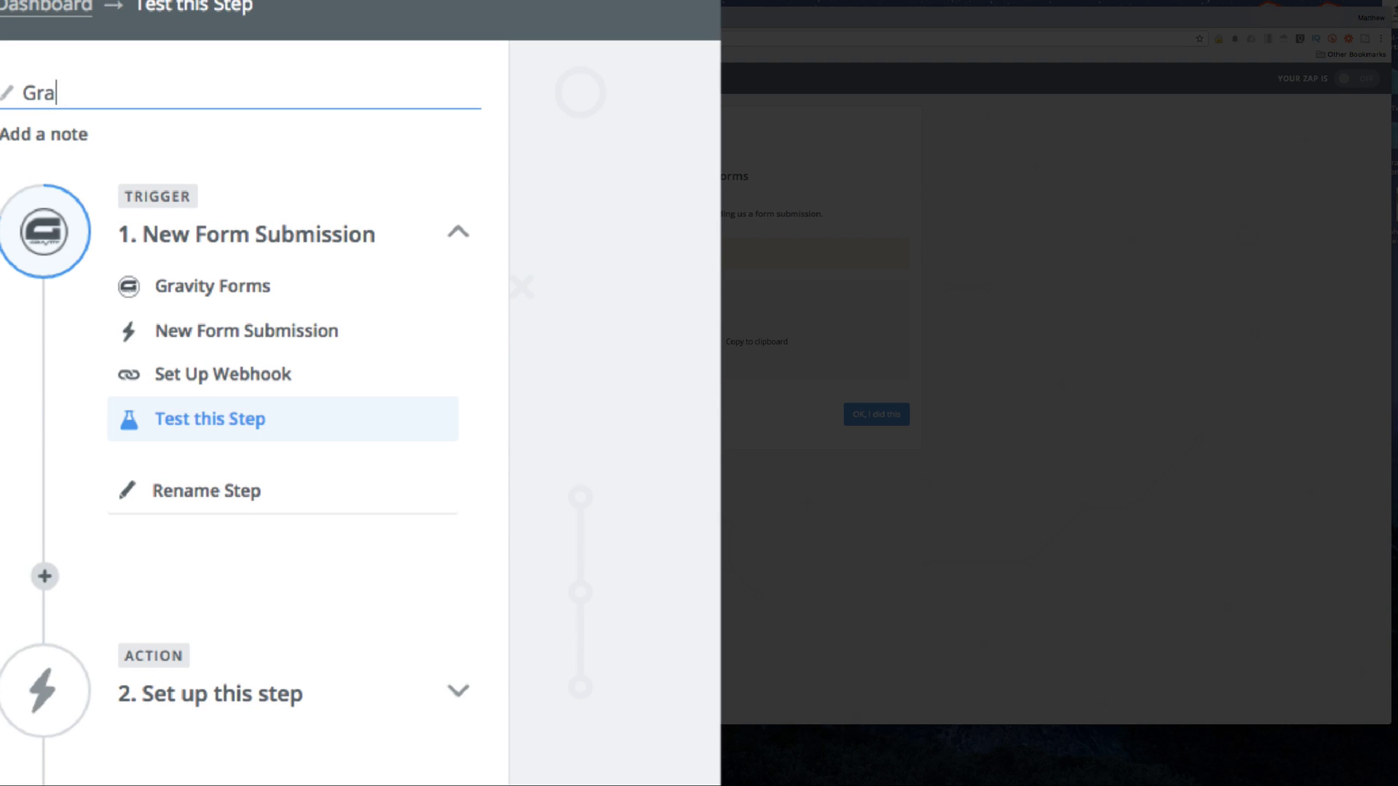
text(vityFormTut)
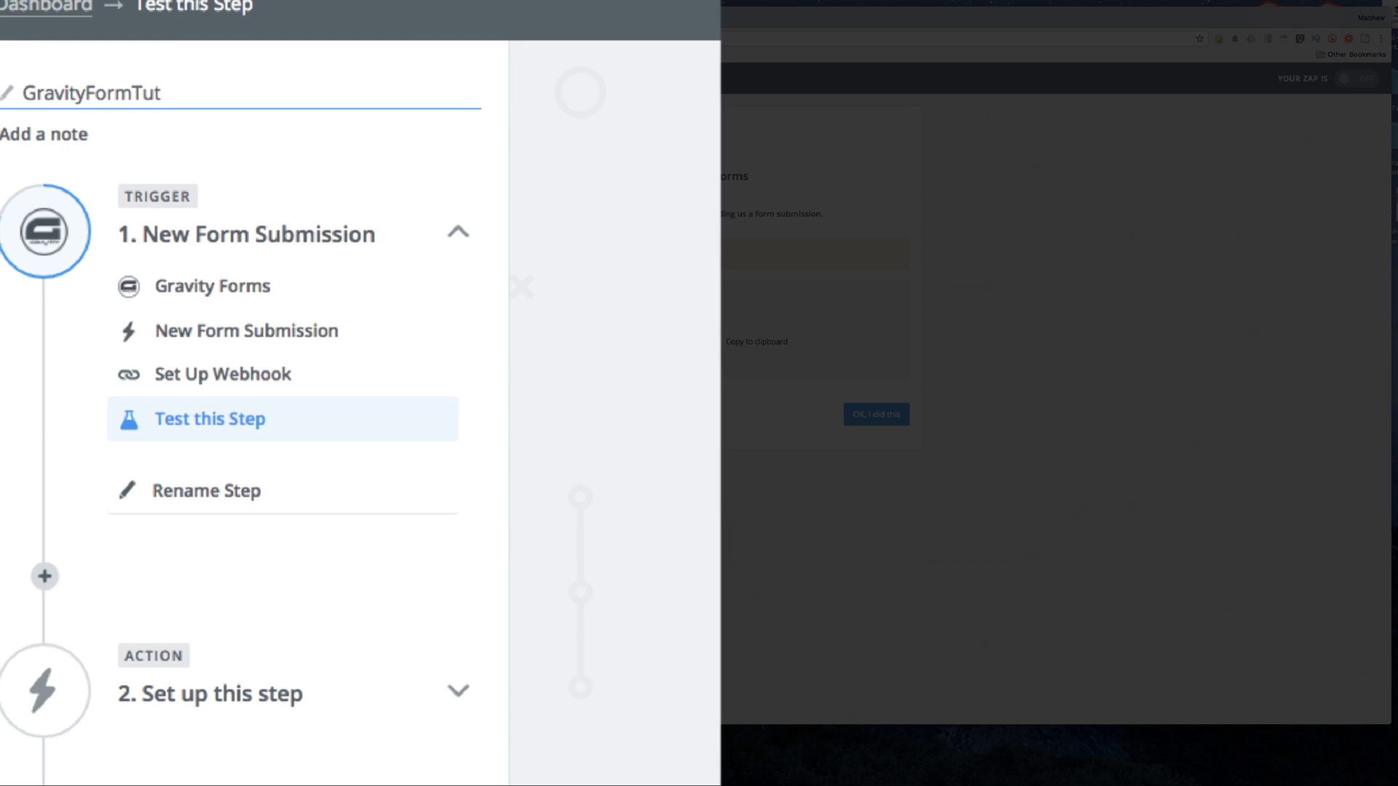
key(ctrl+a)
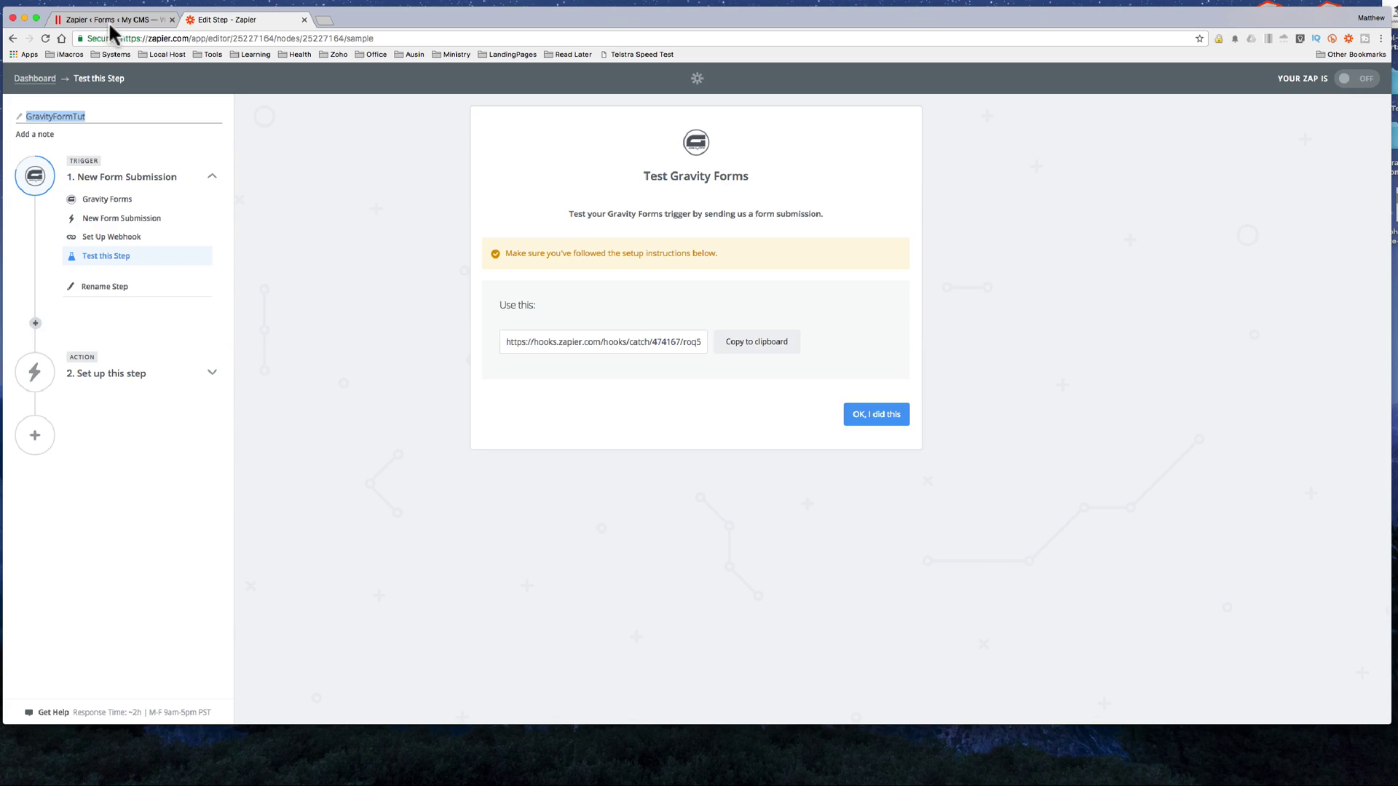
Step: Paste 'GravityFormTut' as the feed's Zap Name and save the Zapier feed
click(110, 20)
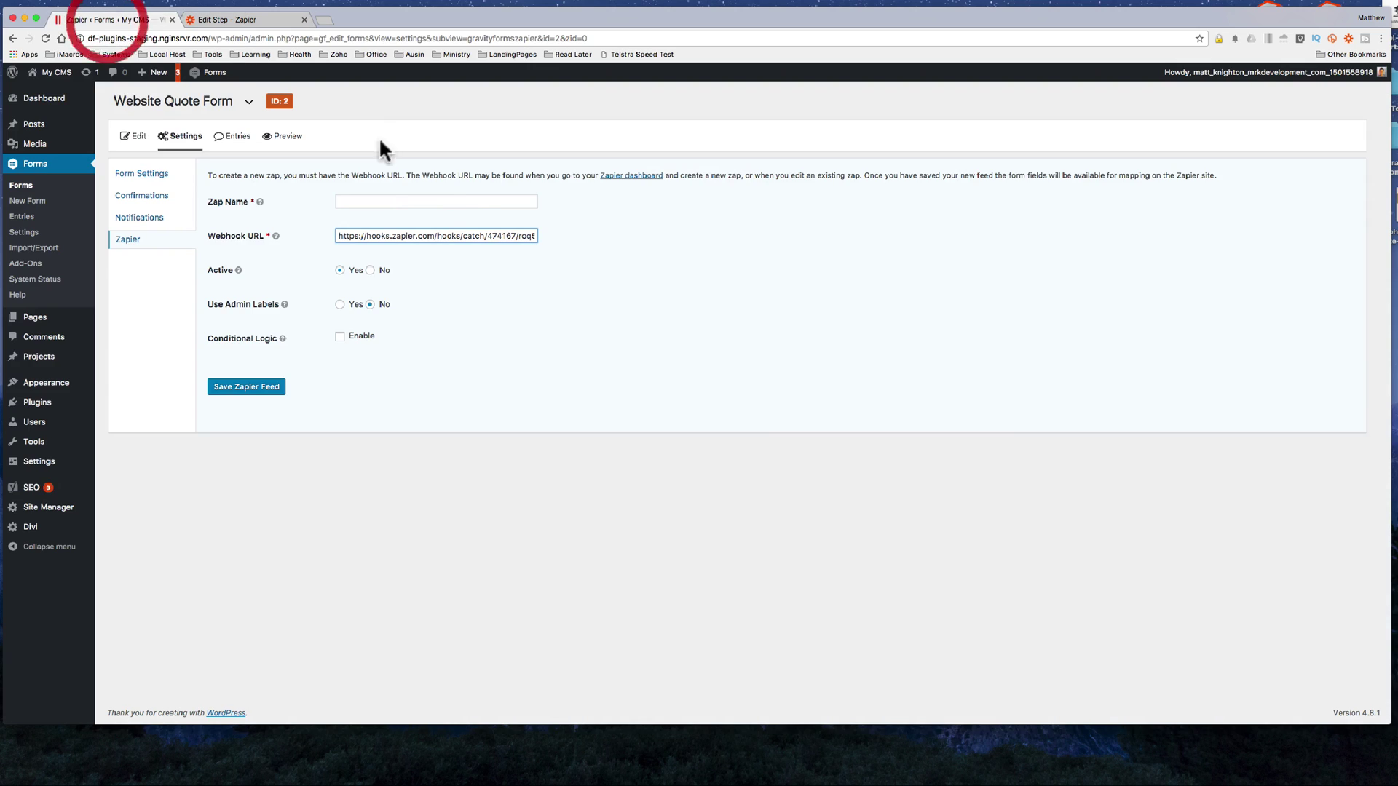
click(382, 198)
key(ctrl+v)
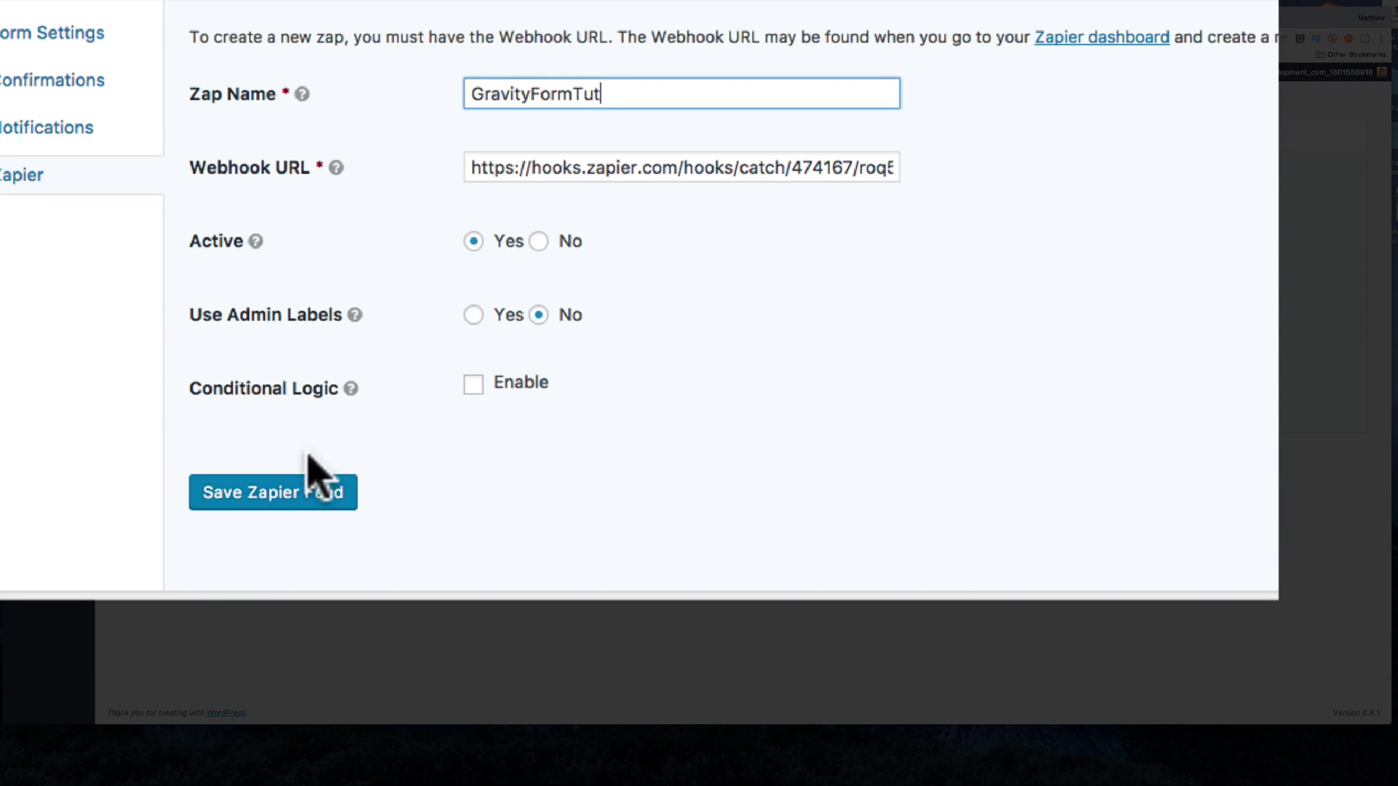
click(275, 494)
mouse_move(352, 393)
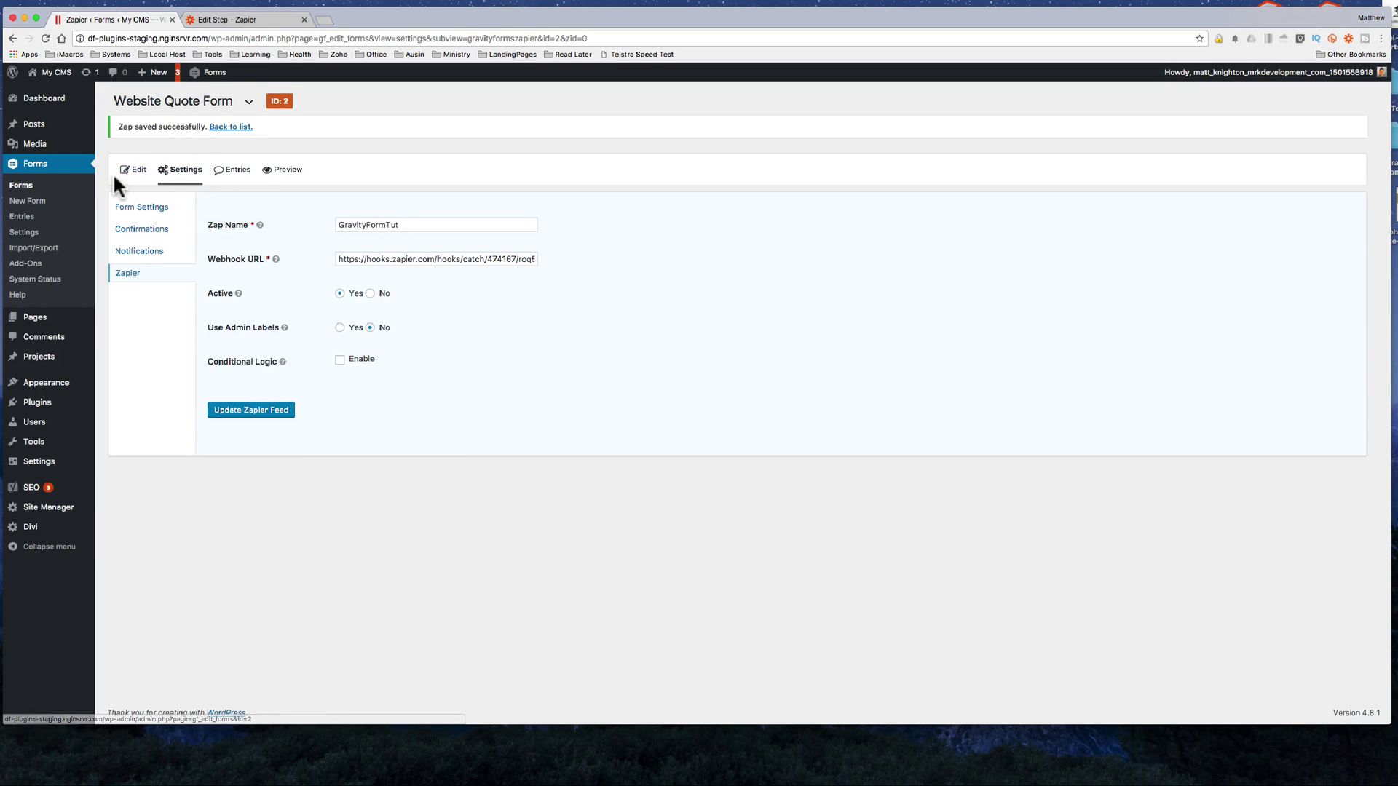
click(138, 173)
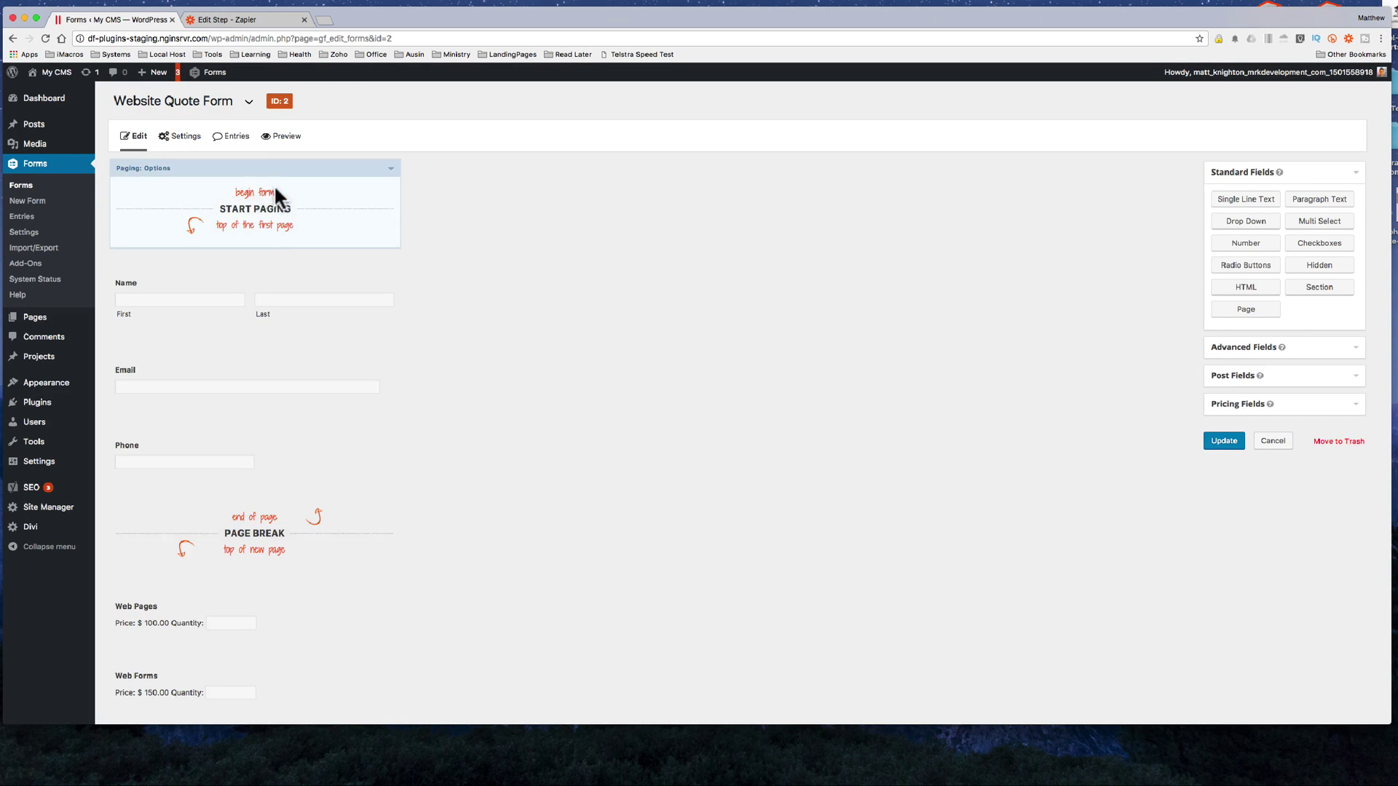
Step: Open the Website Quote Form's Entries tab to confirm it has no entries yet
click(233, 138)
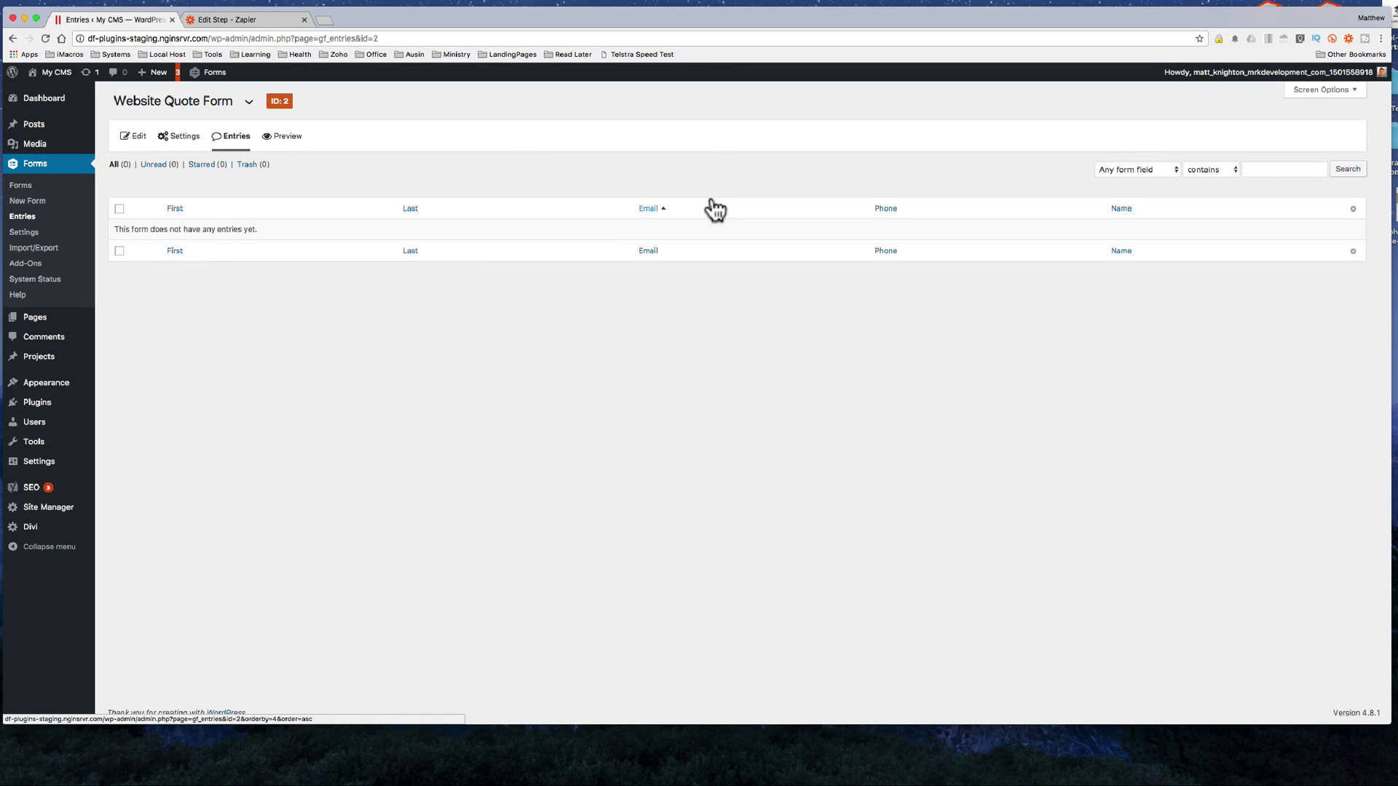
click(140, 143)
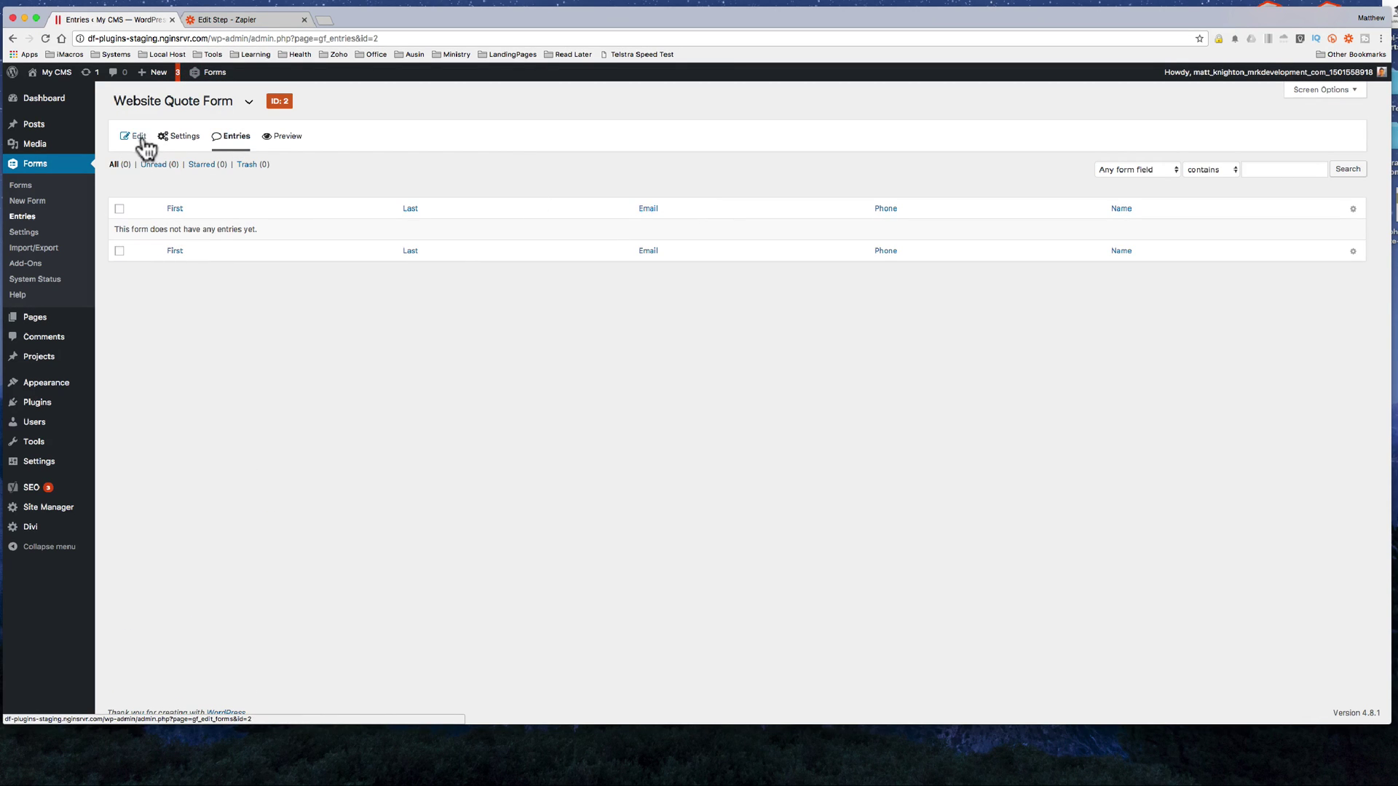
Step: Preview the quote form and fill in a contact's first and last name, e-mail and phone number
click(284, 137)
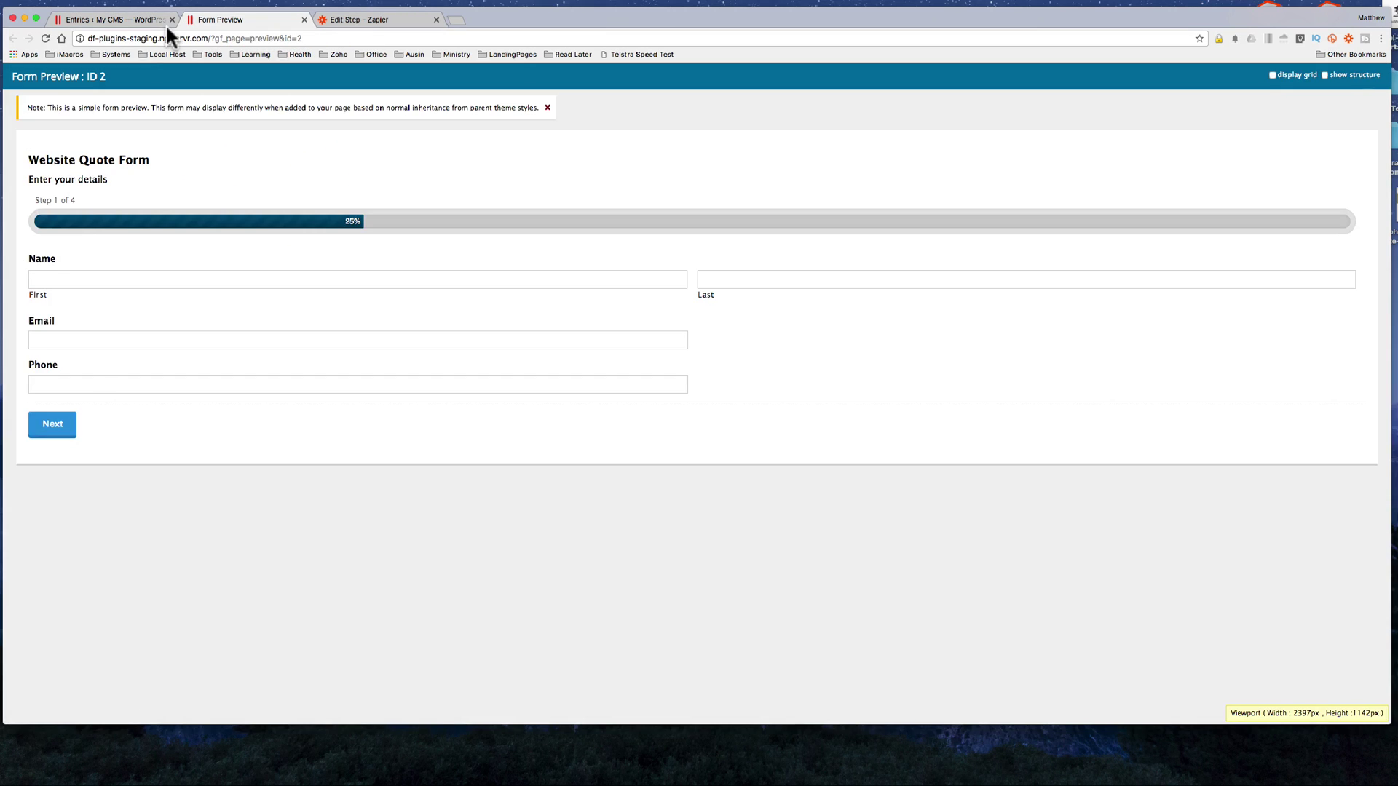
click(63, 278)
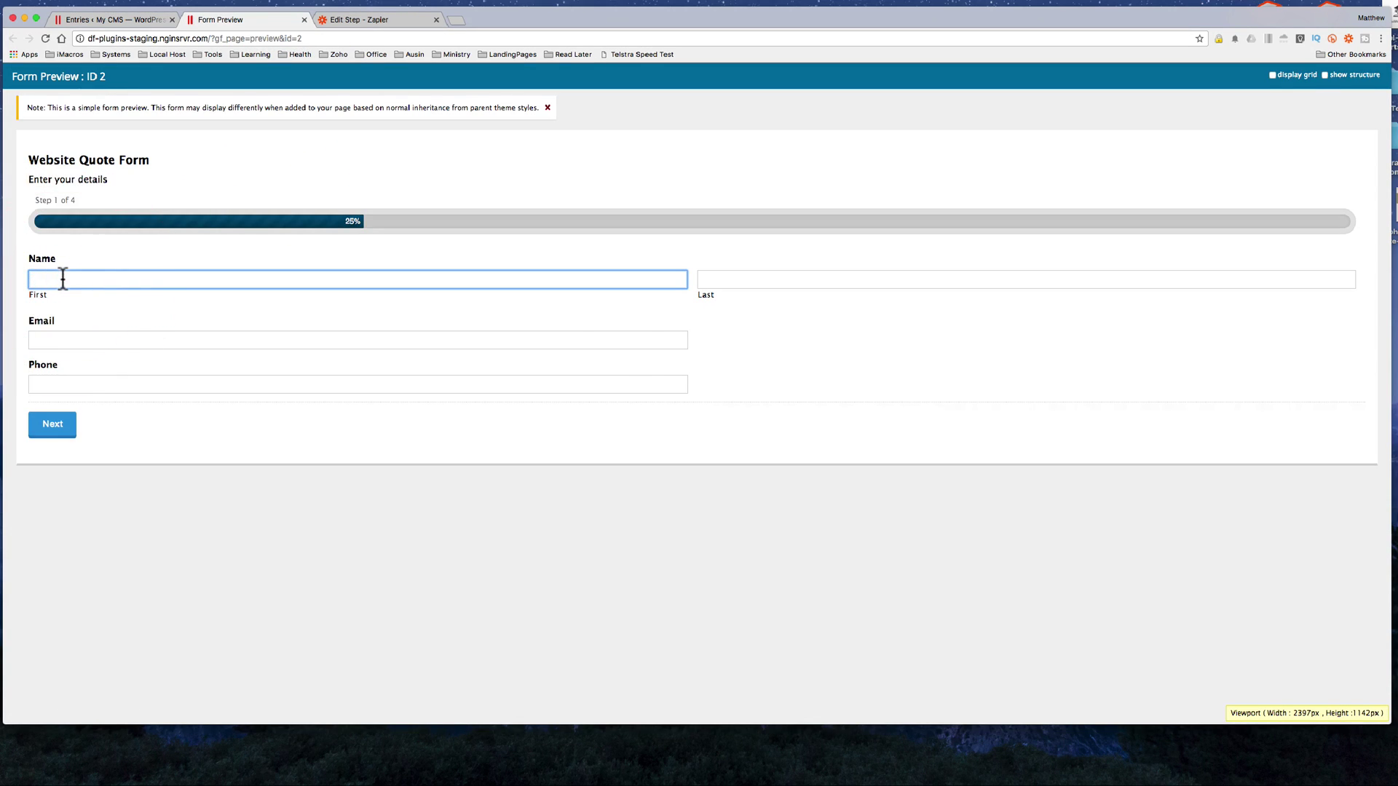
key(Tab)
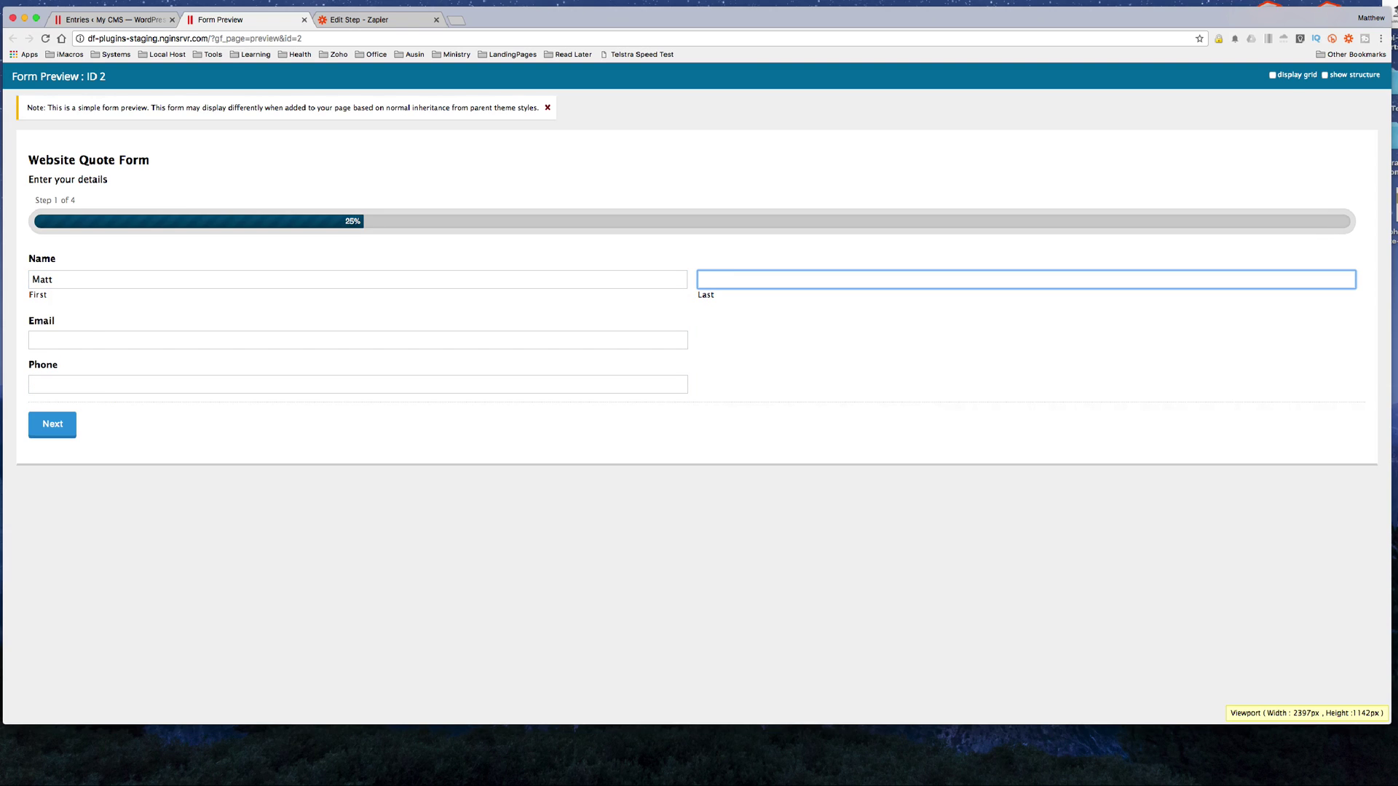
key(Tab)
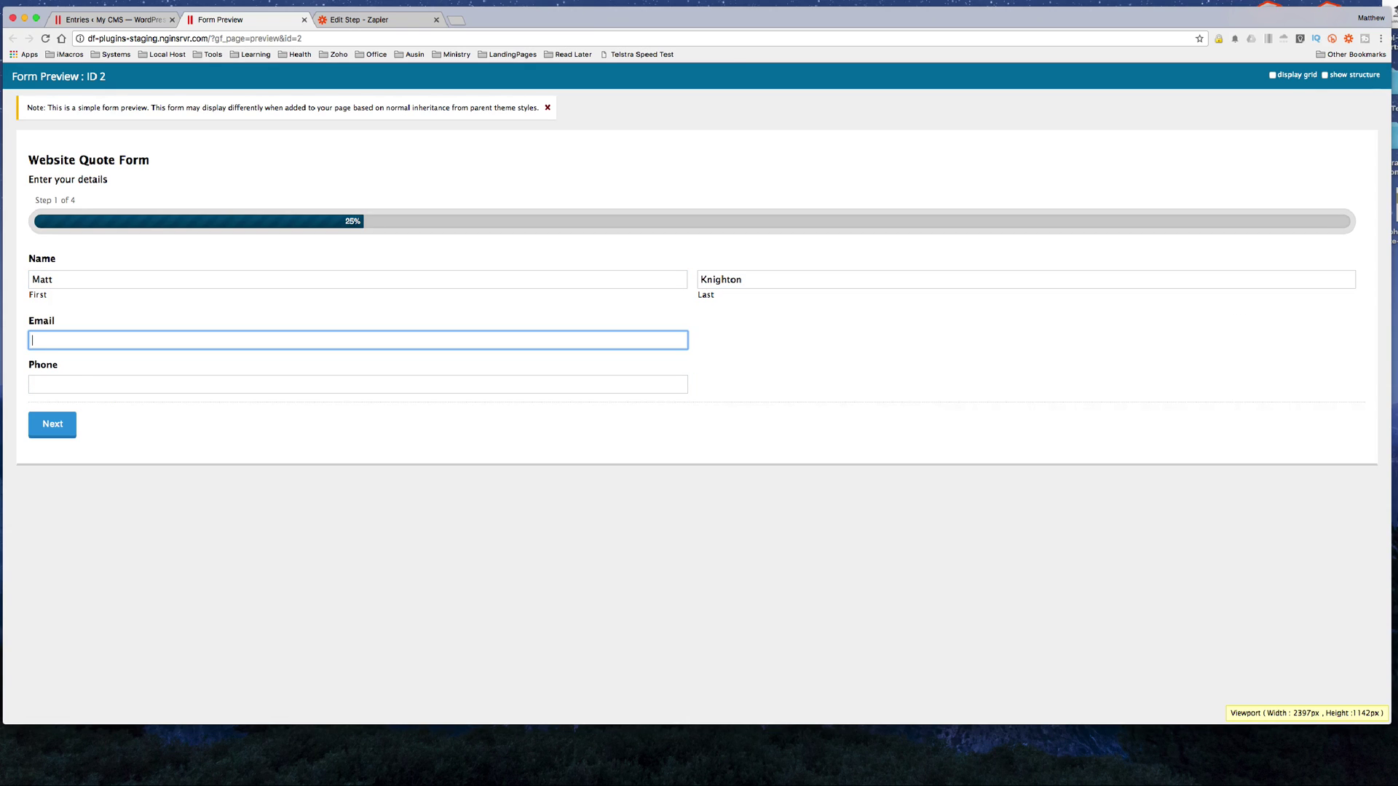
text(email@1234.com)
key(Tab)
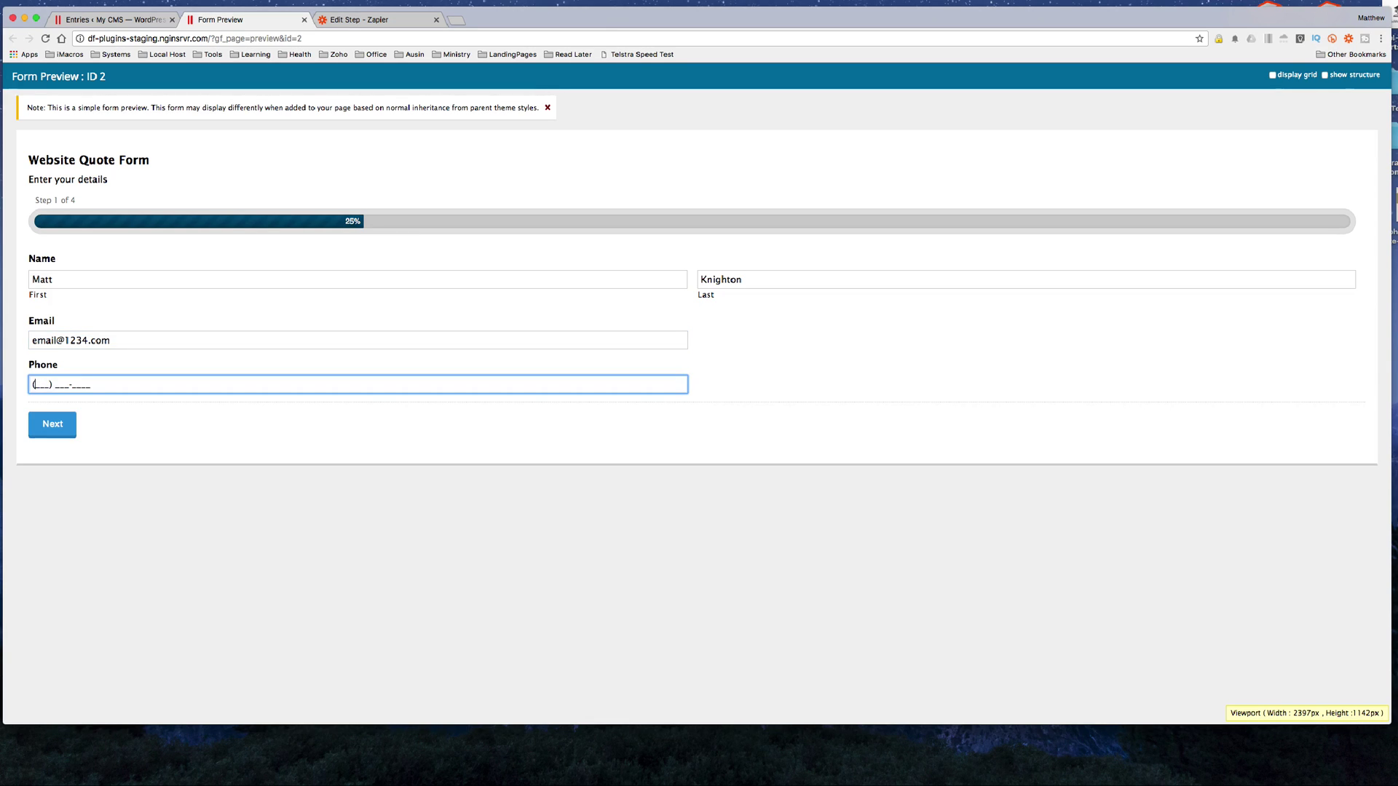
text(012) 012-4567)
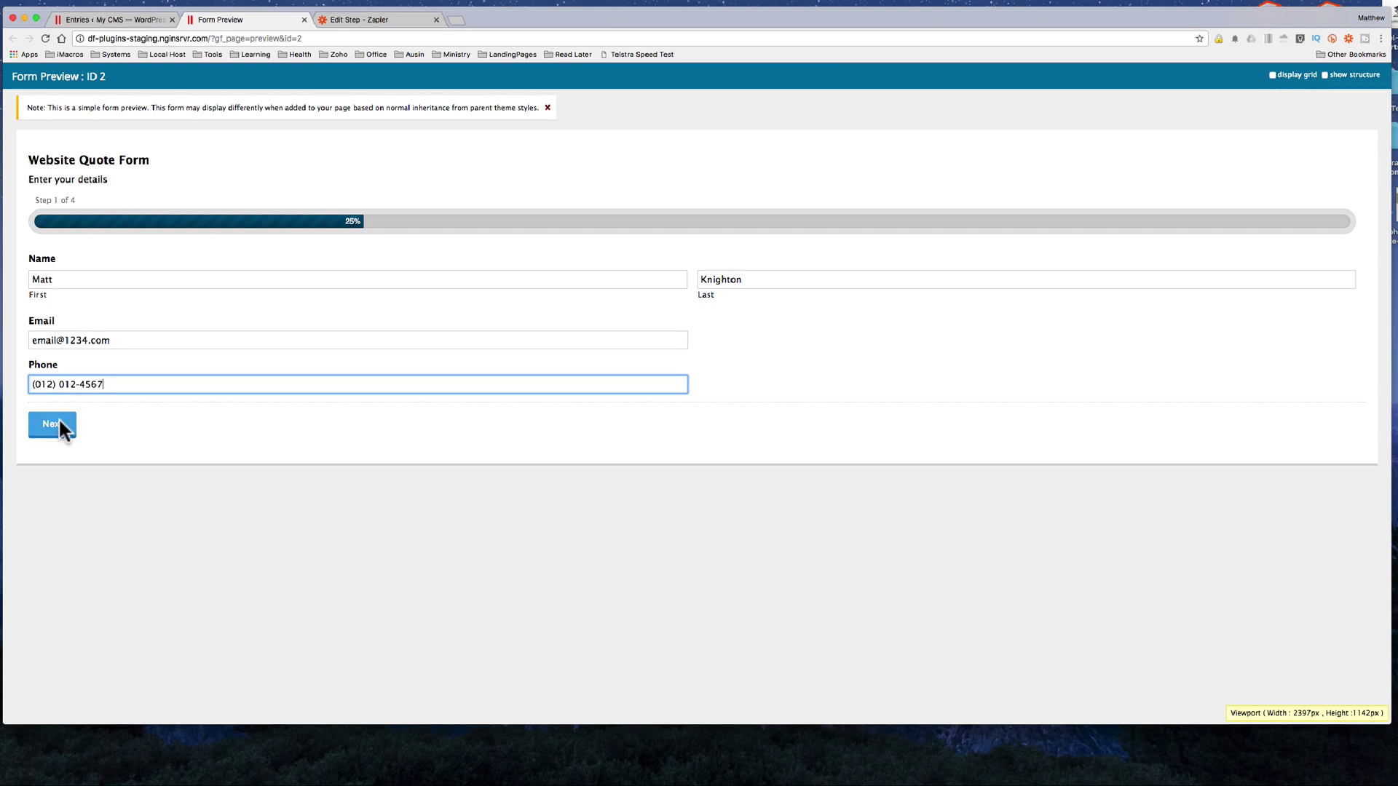
Step: On step 2, set quantity 1 for Web Pages and Web Forms
click(59, 422)
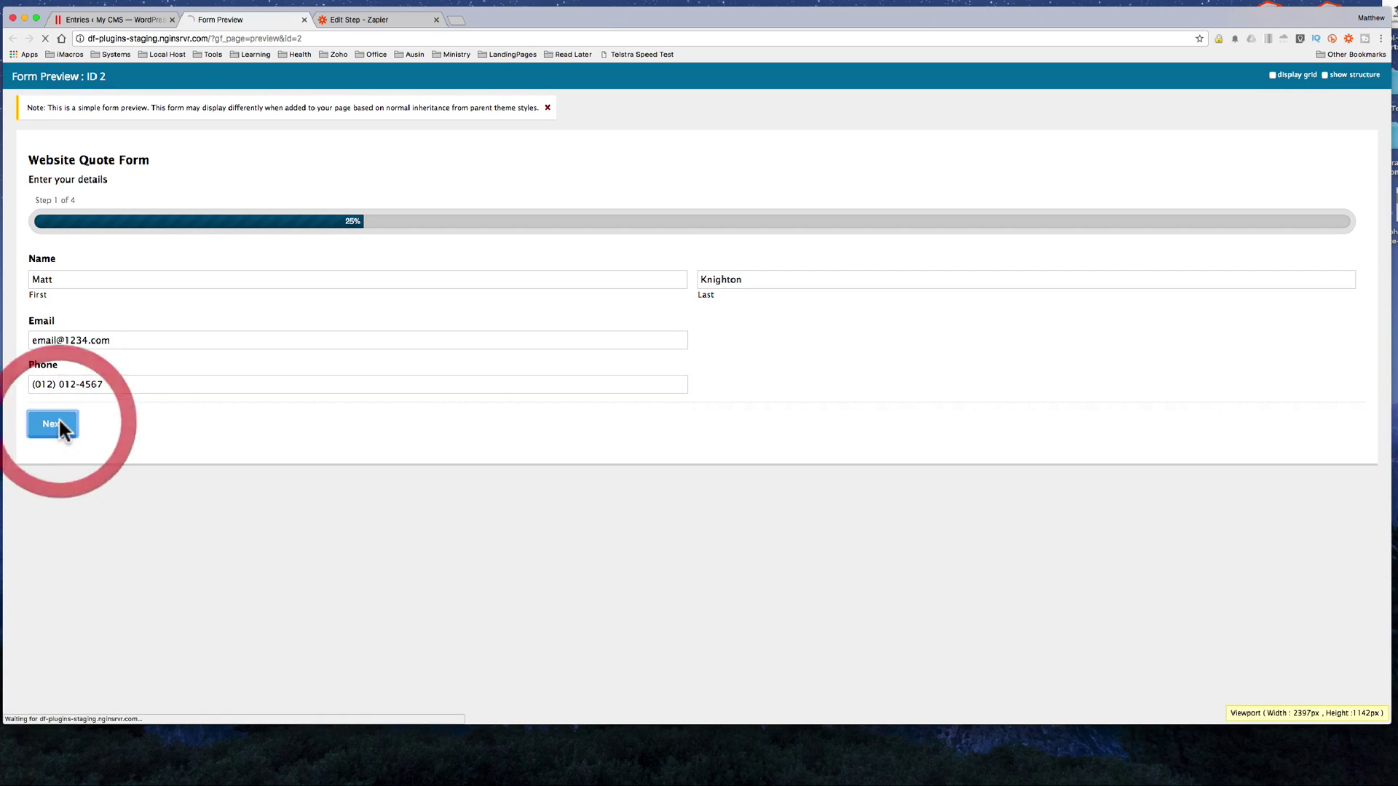
click(166, 278)
text(1)
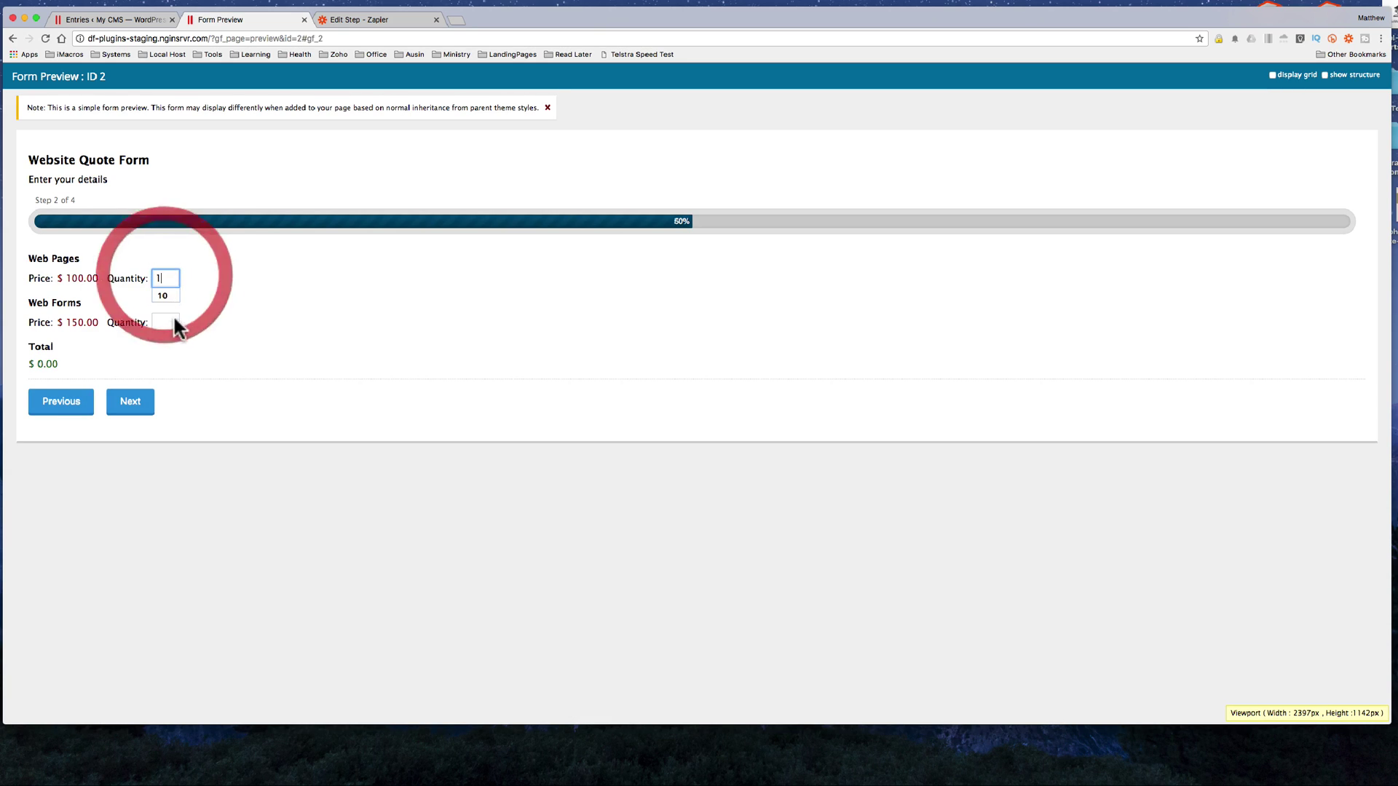
click(168, 323)
text(1)
Step: Choose Yoast SEO, Google Analytics Yes, WooCommerce and FAQ Yes, then submit the $1,850 quote
click(138, 399)
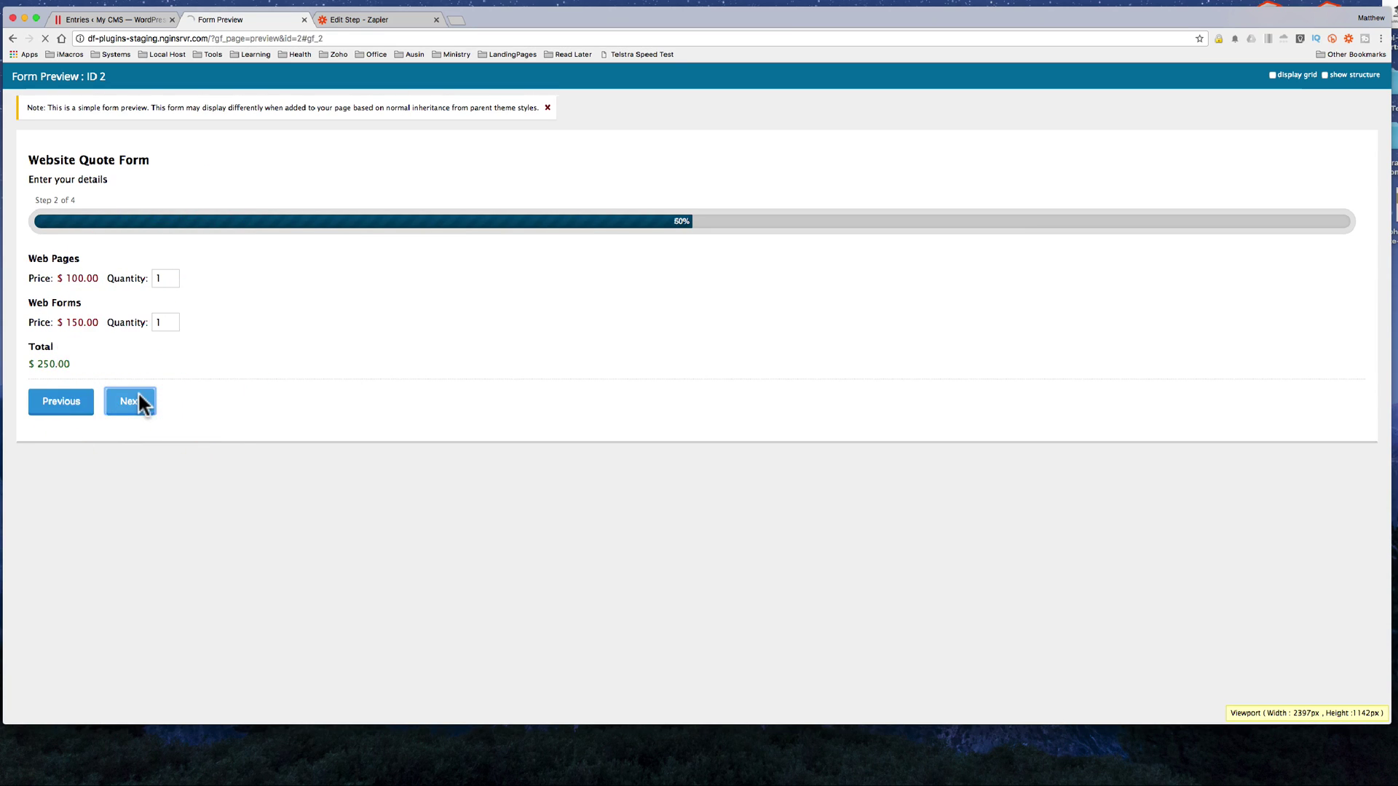
click(33, 280)
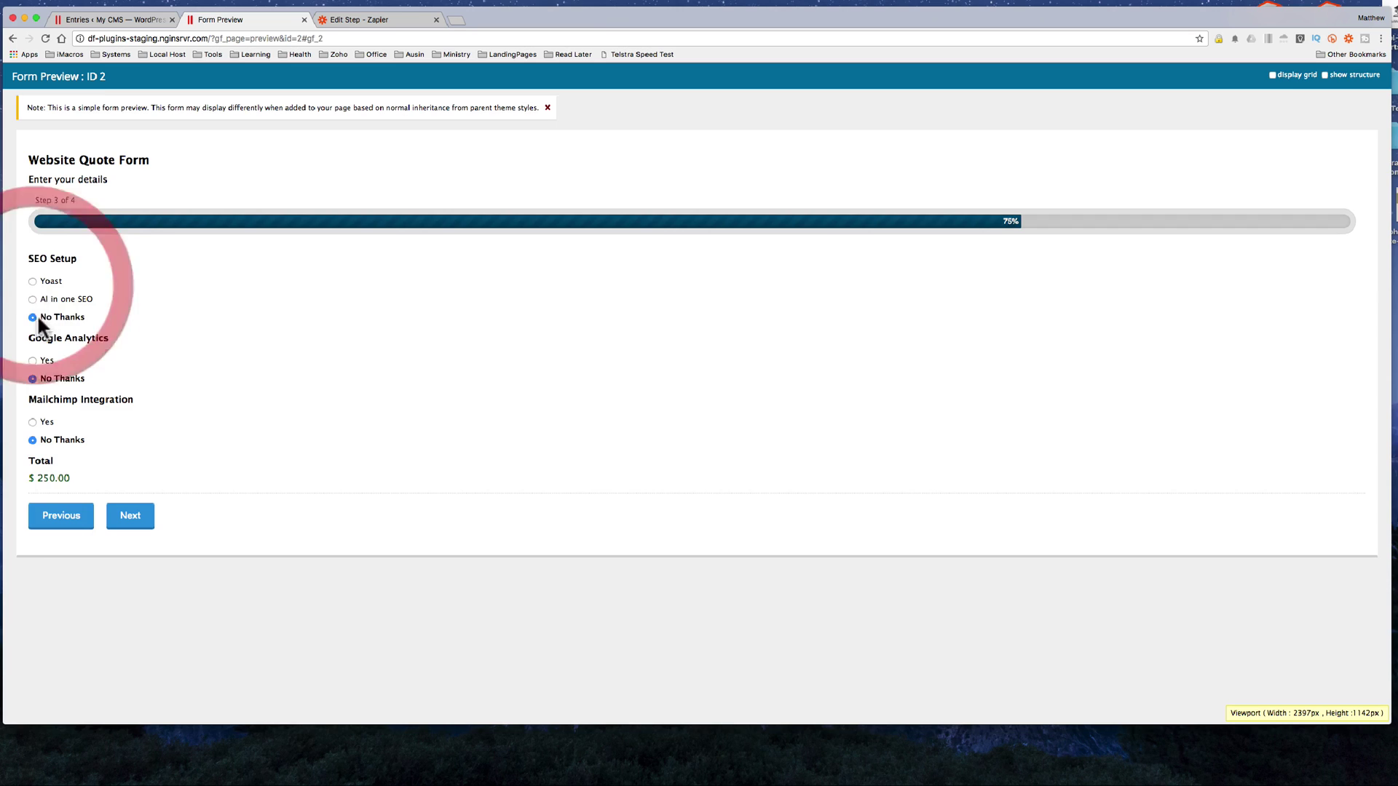
click(32, 281)
click(33, 360)
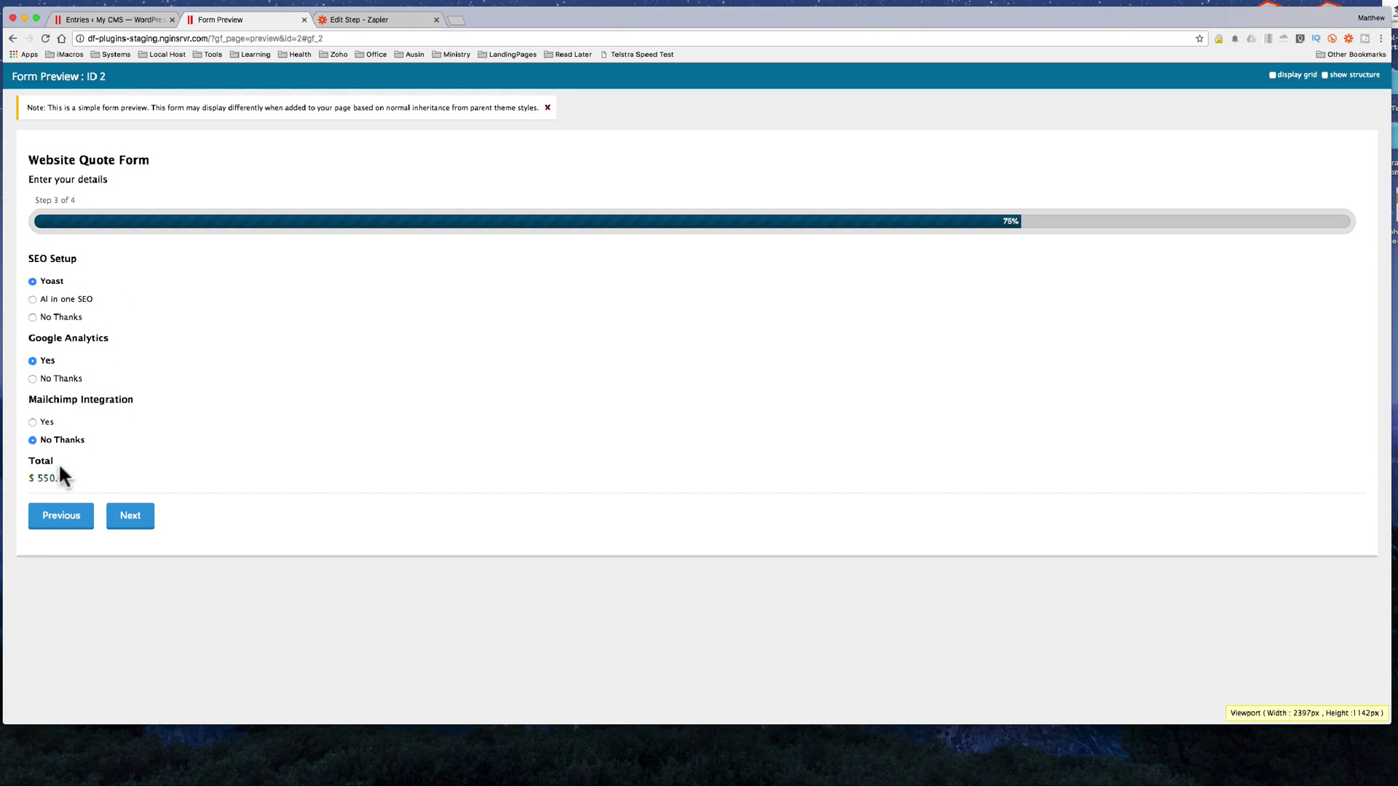
click(128, 515)
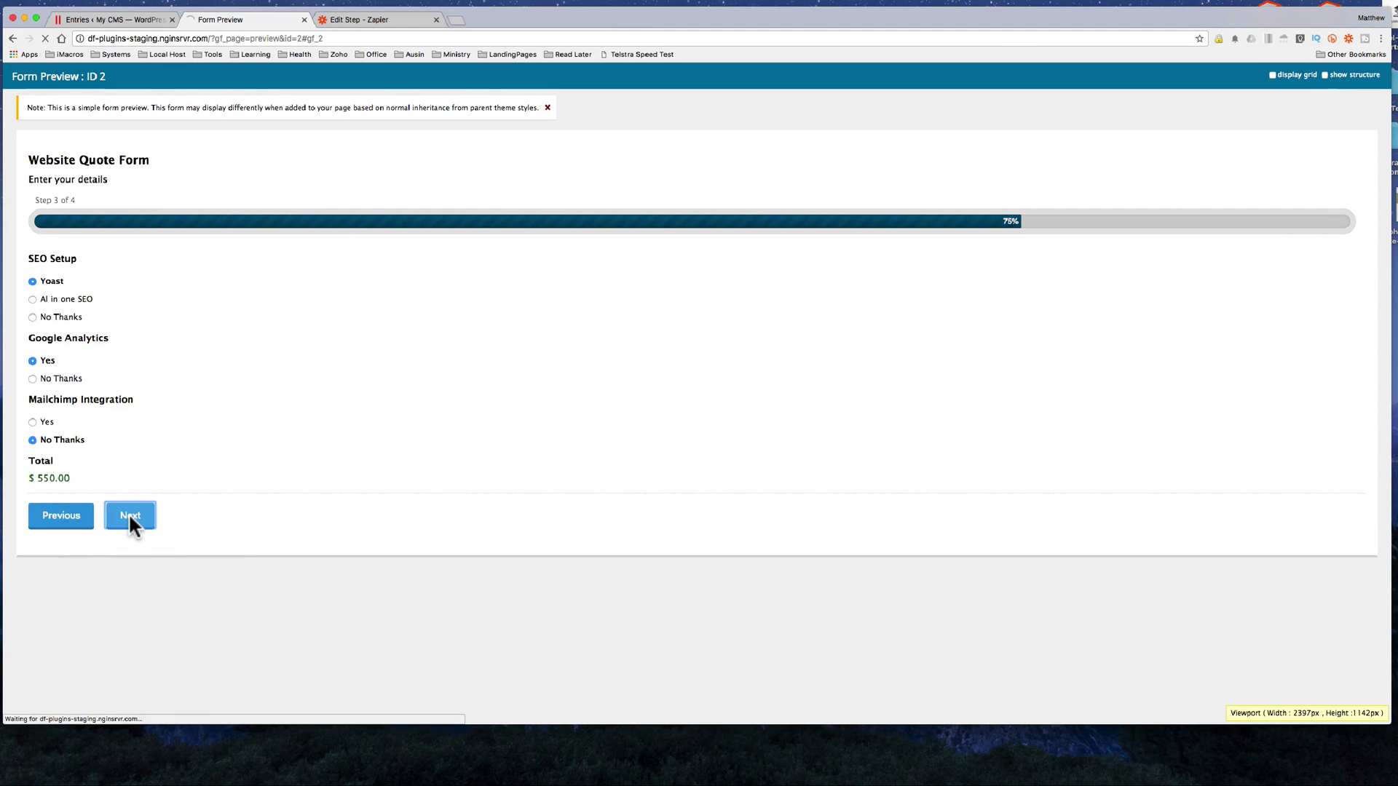
click(32, 281)
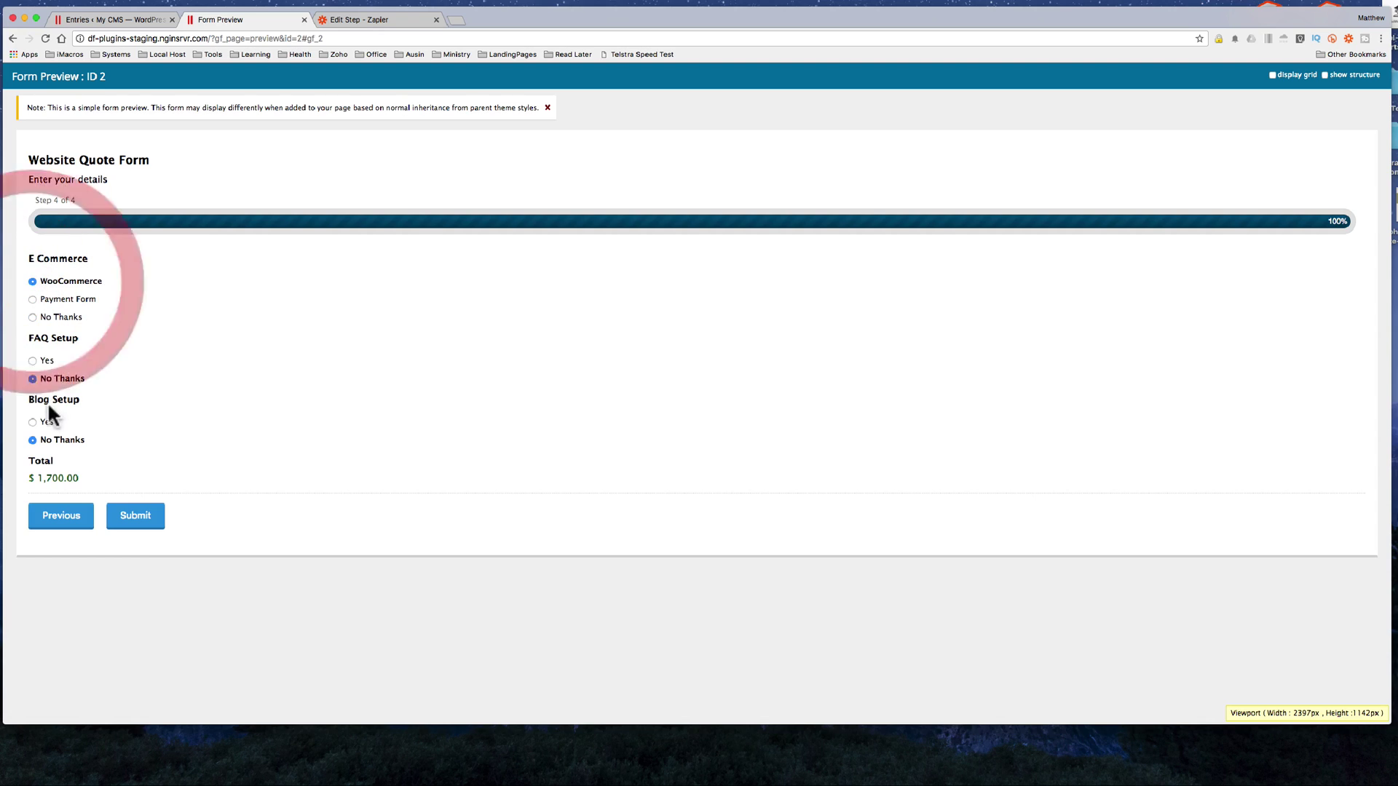
click(33, 361)
click(135, 514)
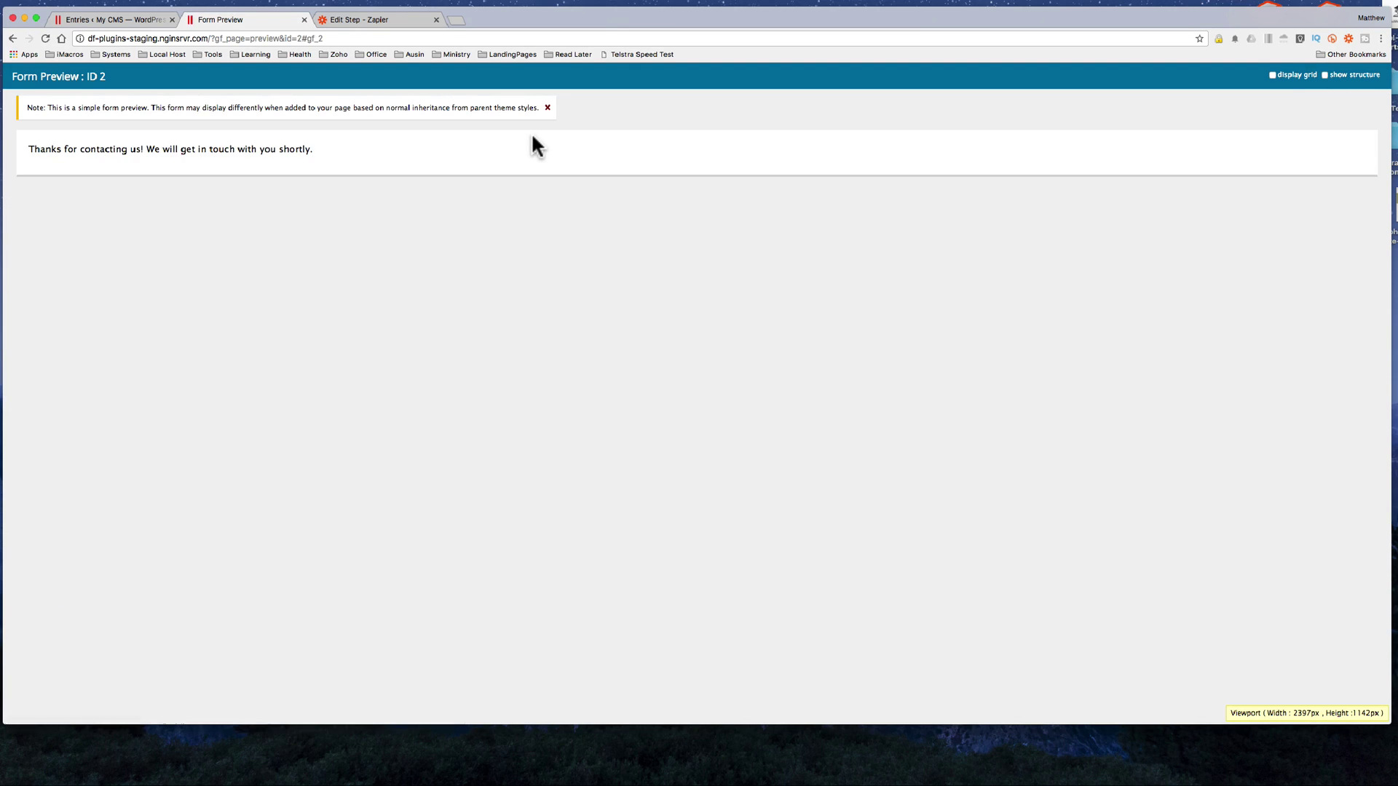
Step: Test the Zapier trigger, review the received $1,850 submission, and continue to the action step
click(355, 22)
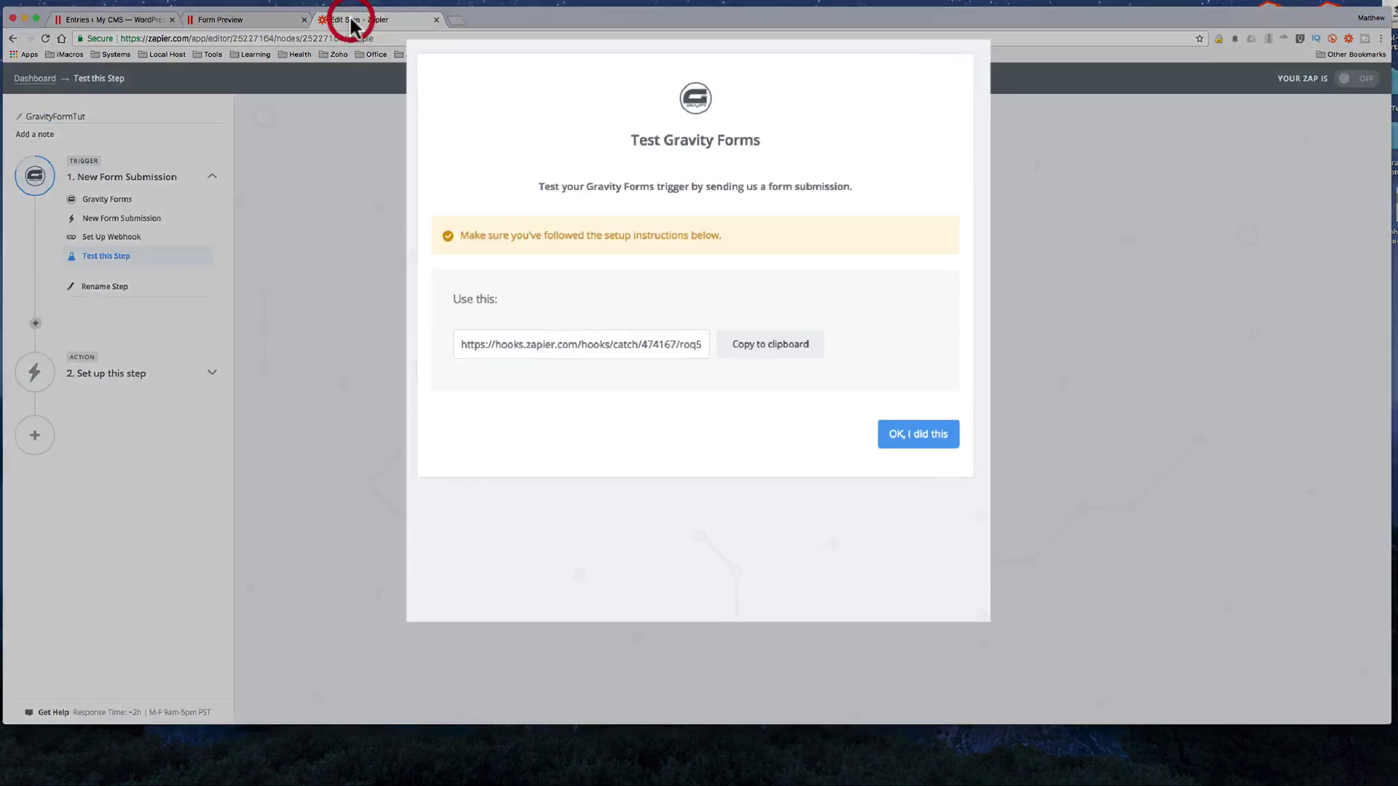
click(907, 433)
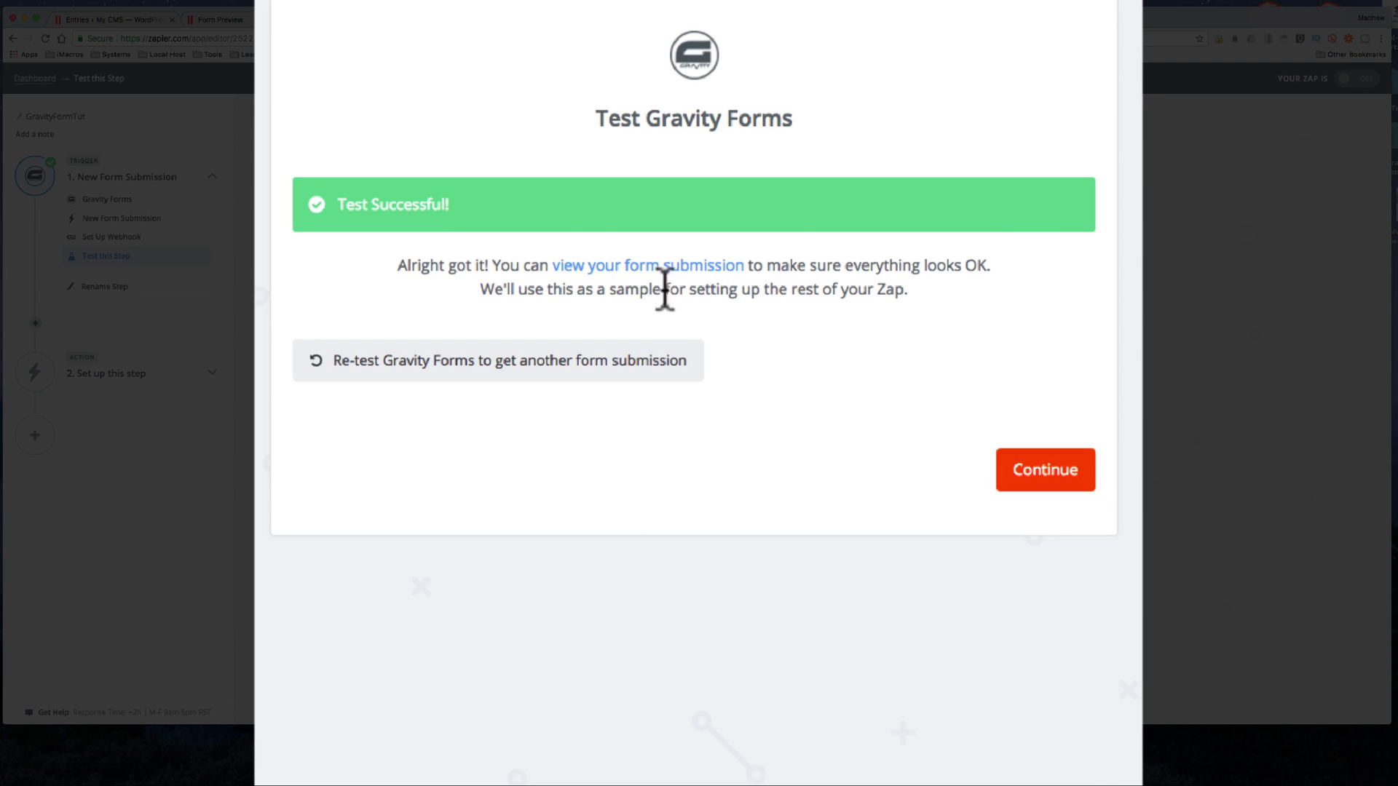
click(640, 265)
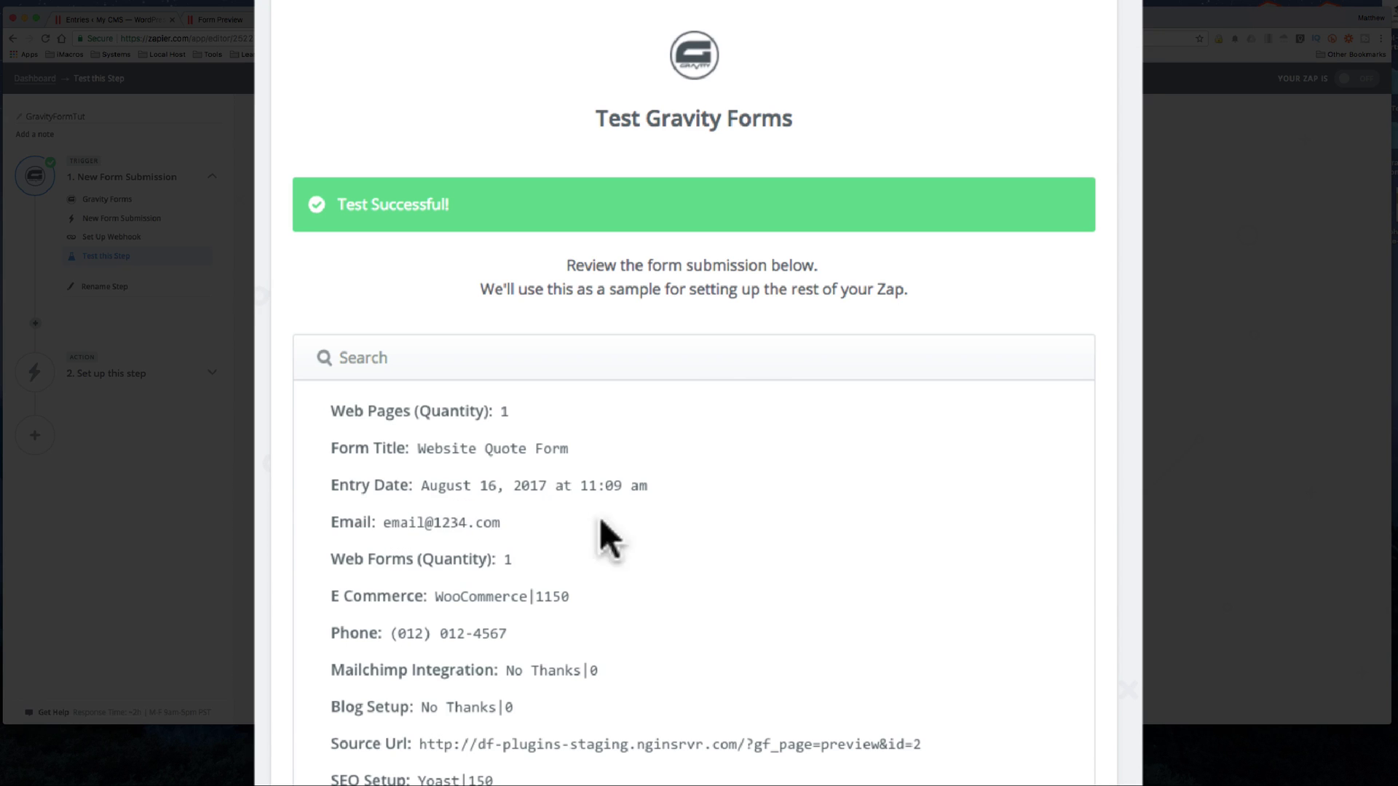
scroll(899, 585, down, 10)
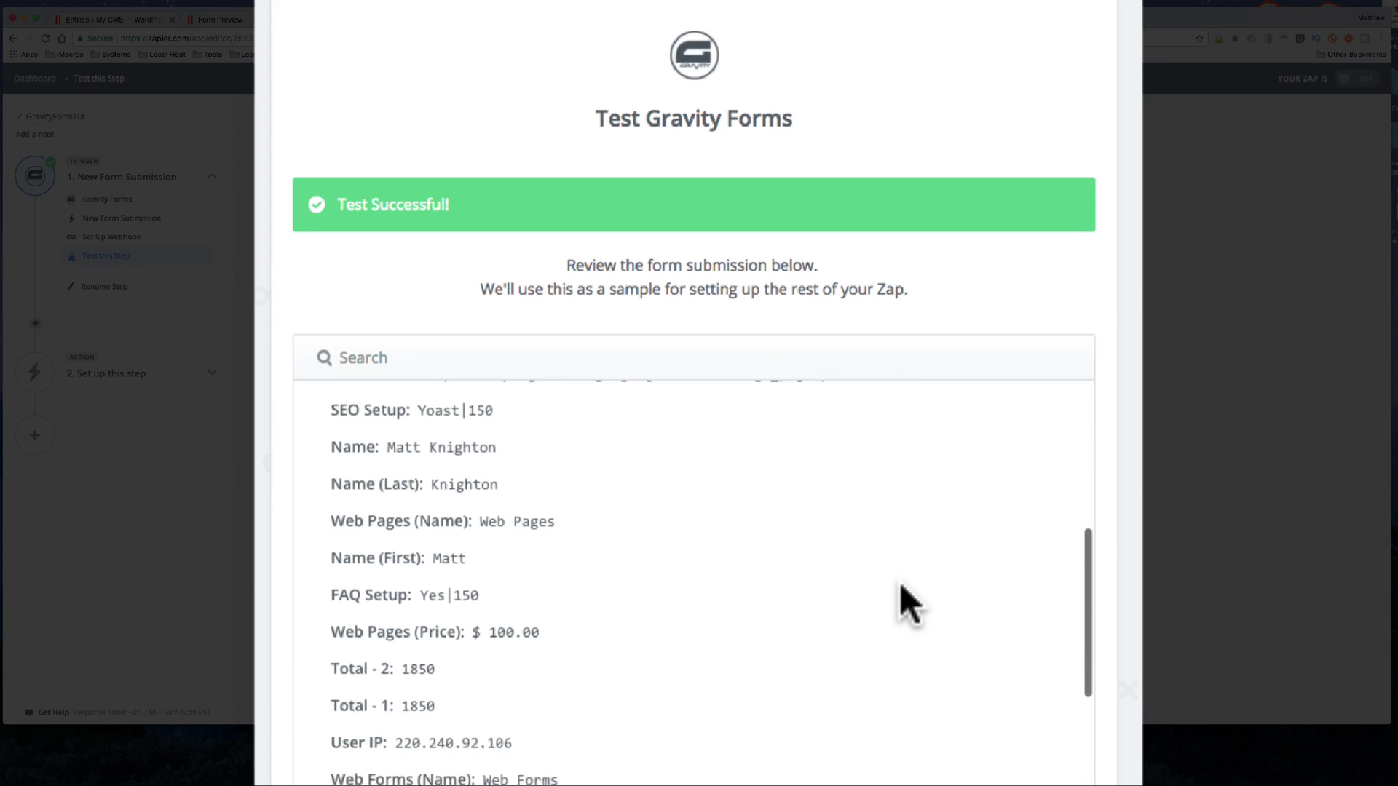
scroll(903, 605, down, 3)
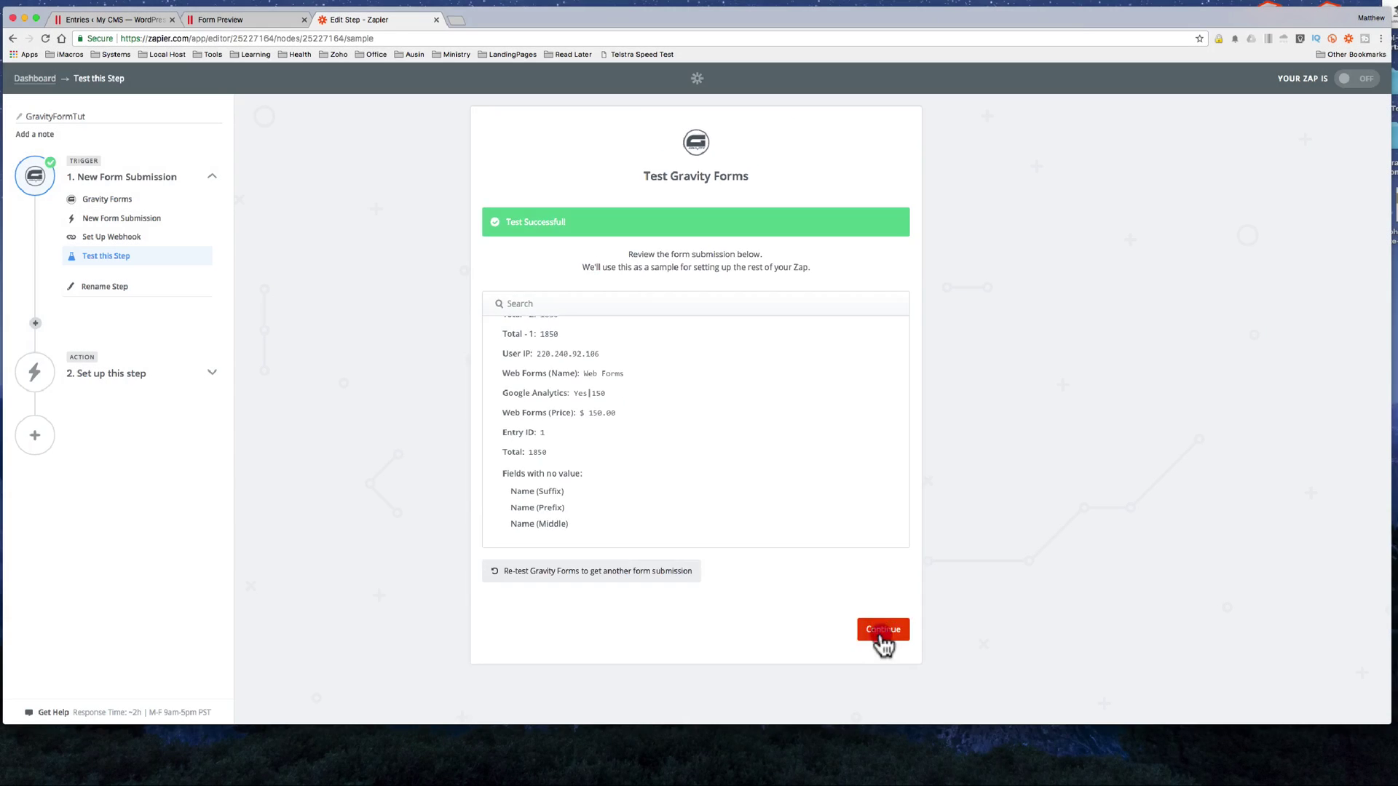
click(880, 631)
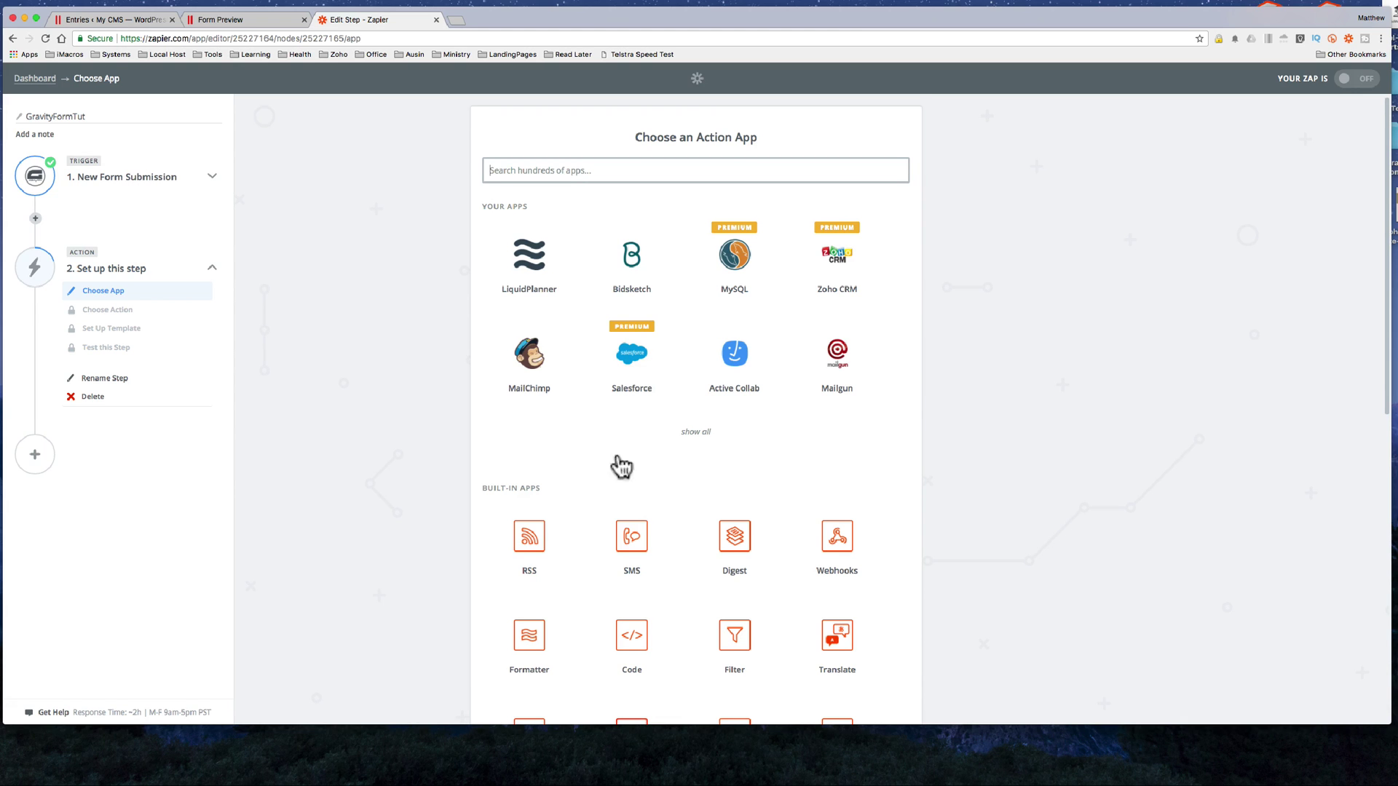
scroll(655, 490, down, 3)
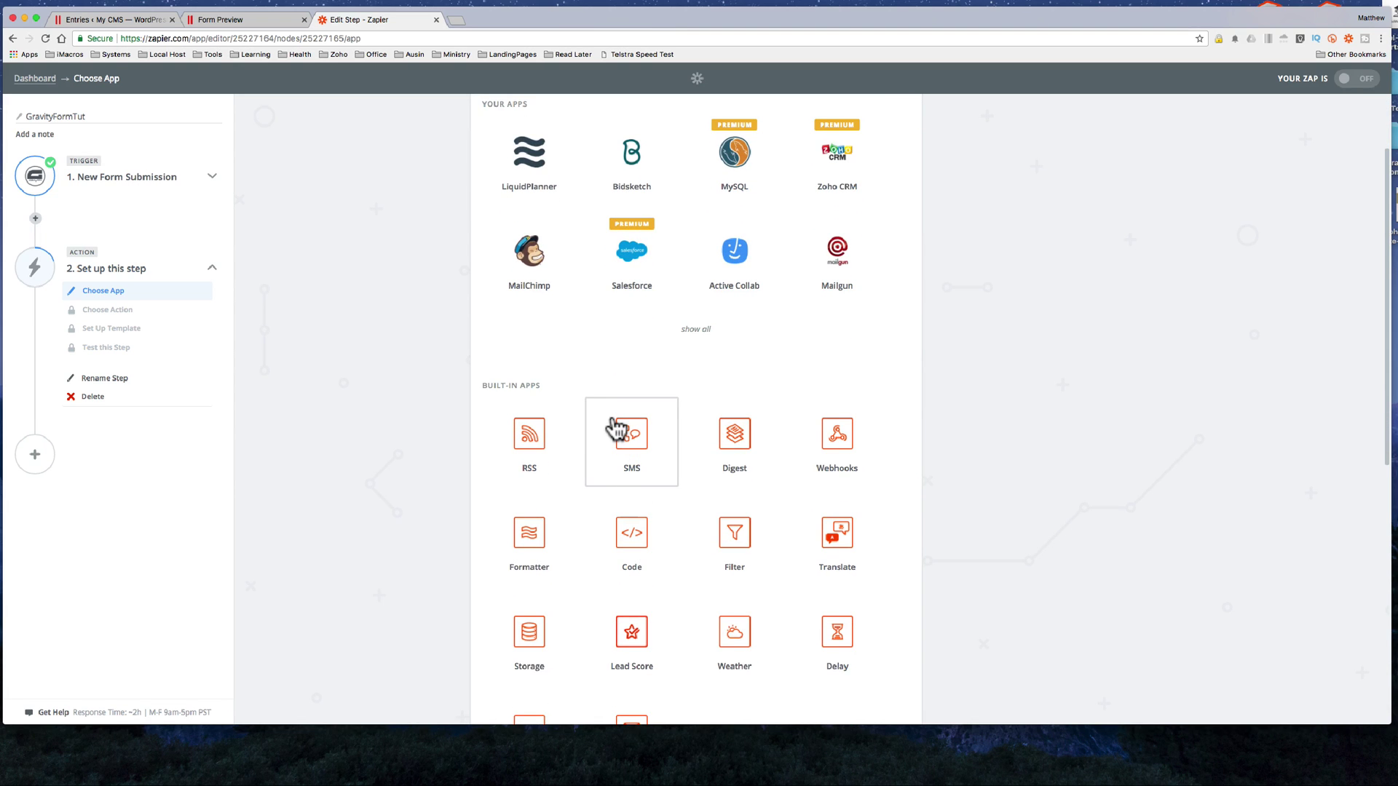
scroll(646, 521, down, 3)
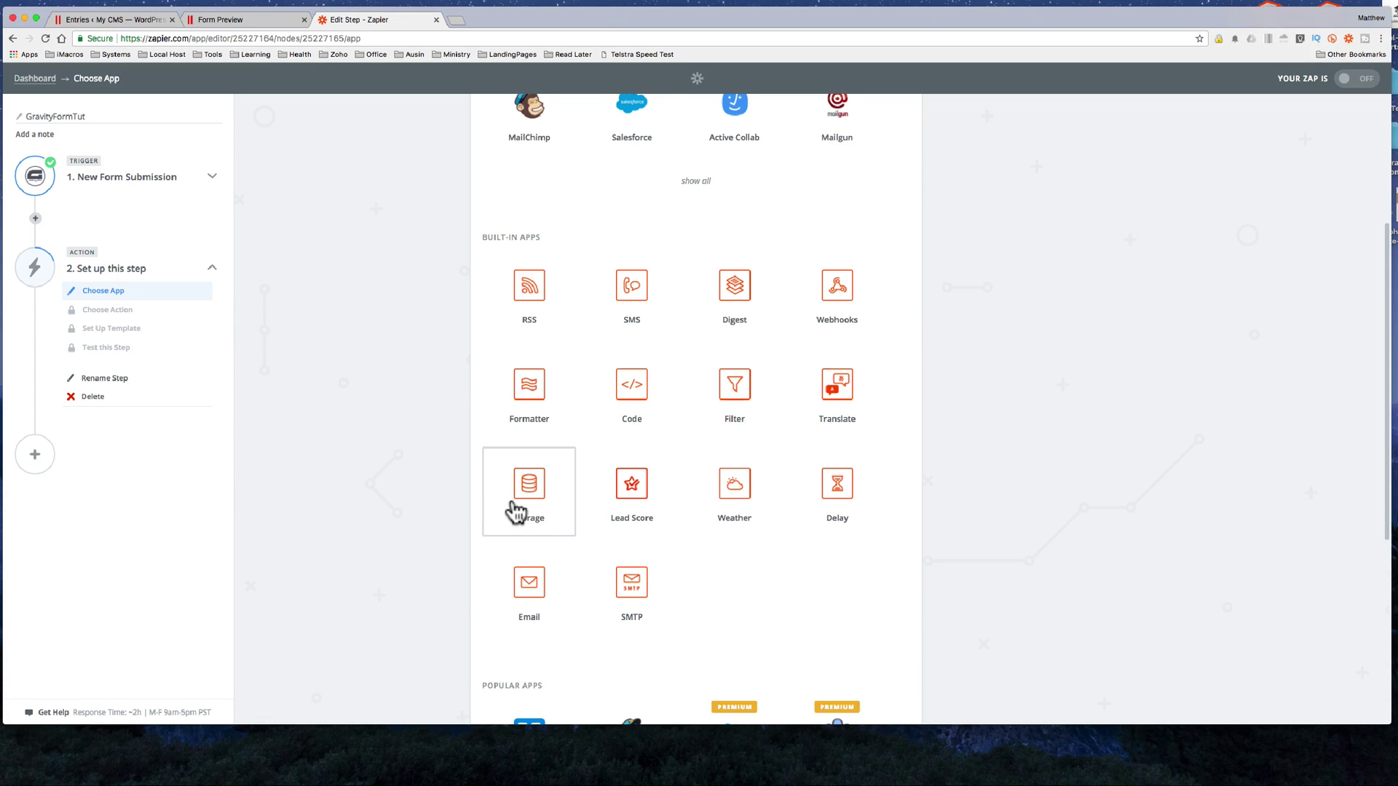
scroll(633, 582, down, 5)
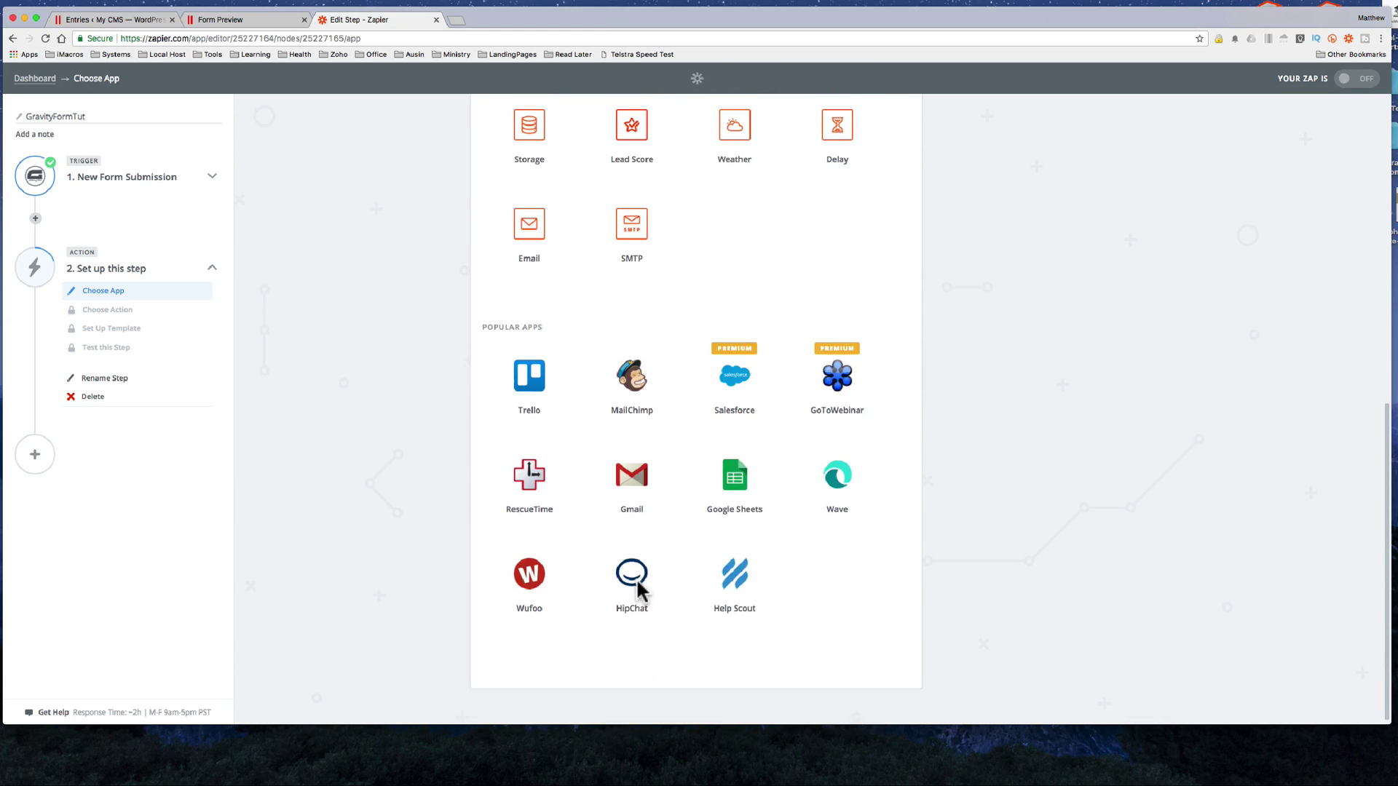
scroll(636, 578, up, 10)
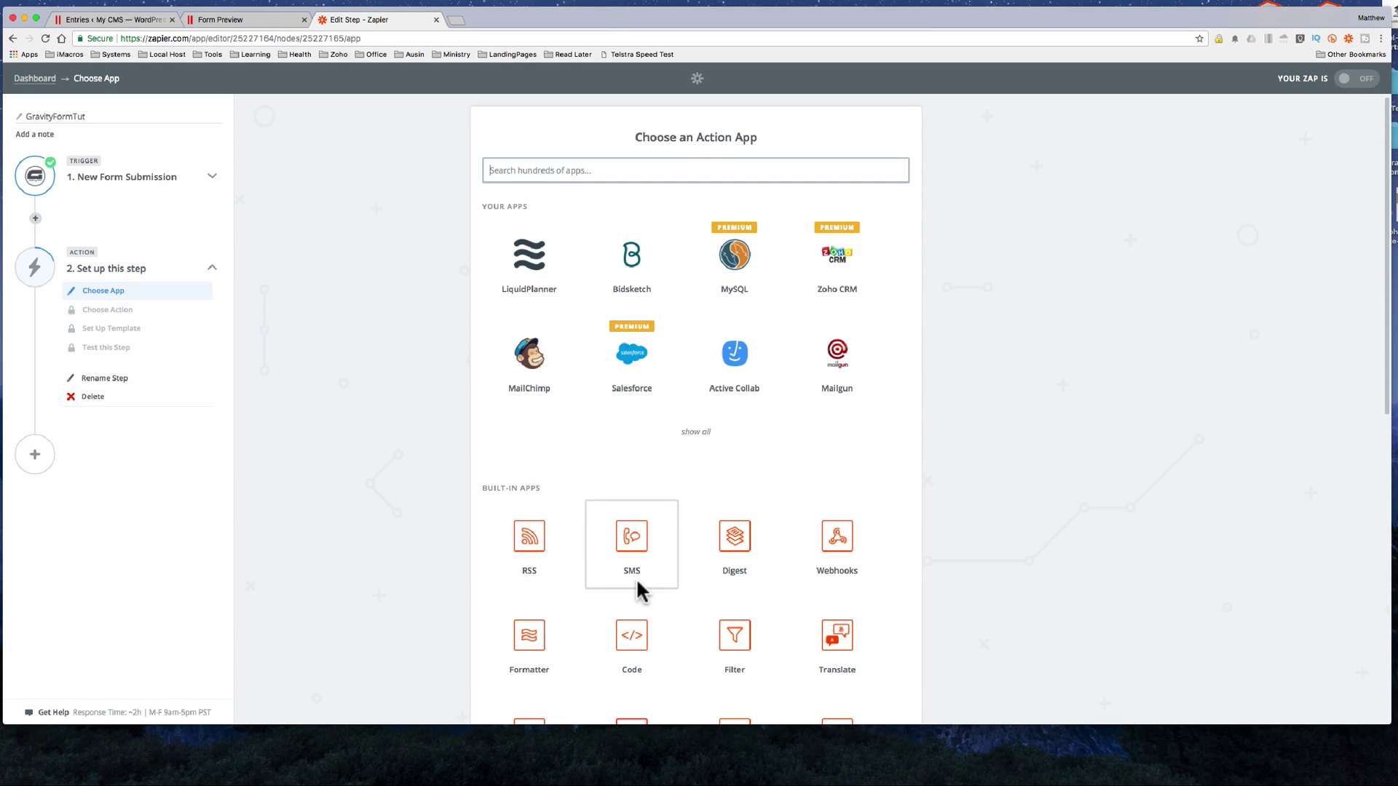